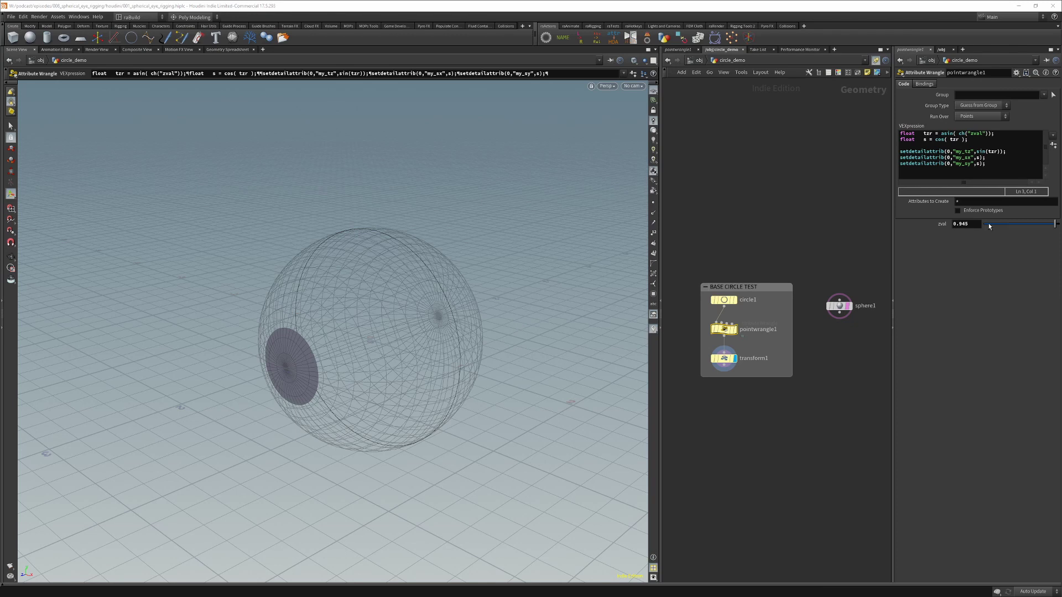
Sweep zval between about 0.49 and 0.86, including 0.642, orbiting to watch the disk grow
left_click_drag(988, 224, 1032, 225)
key("Escape")
left_click_drag(387, 334, 357, 330)
key("Return")
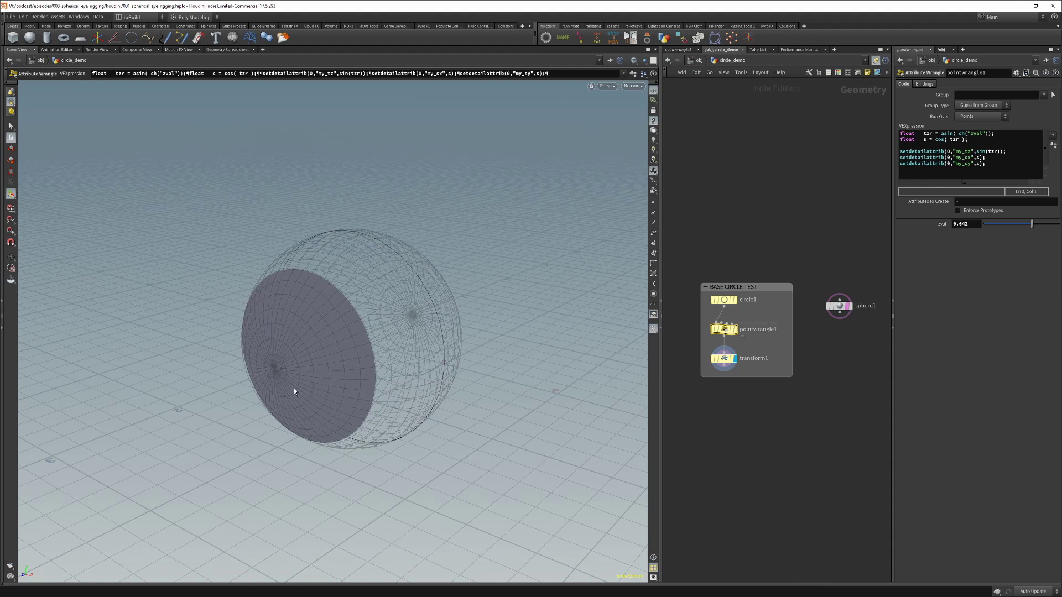
key("Escape")
left_click_drag(242, 352, 310, 355)
key("Return")
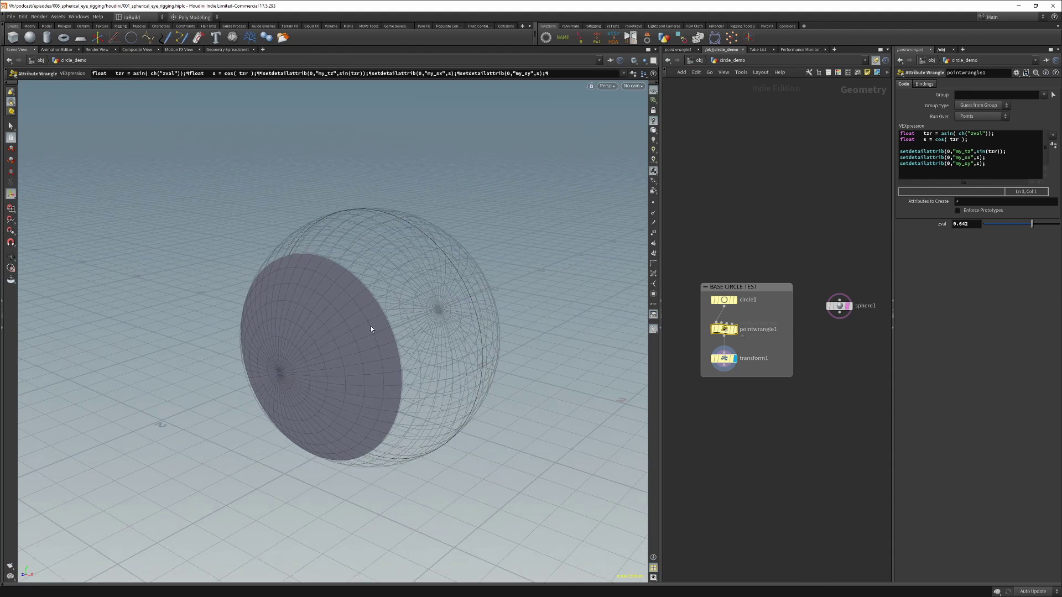
mouse_move(1028, 226)
left_mouse_down()
mouse_move(986, 223)
mouse_move(1046, 227)
mouse_move(1019, 224)
left_mouse_up()
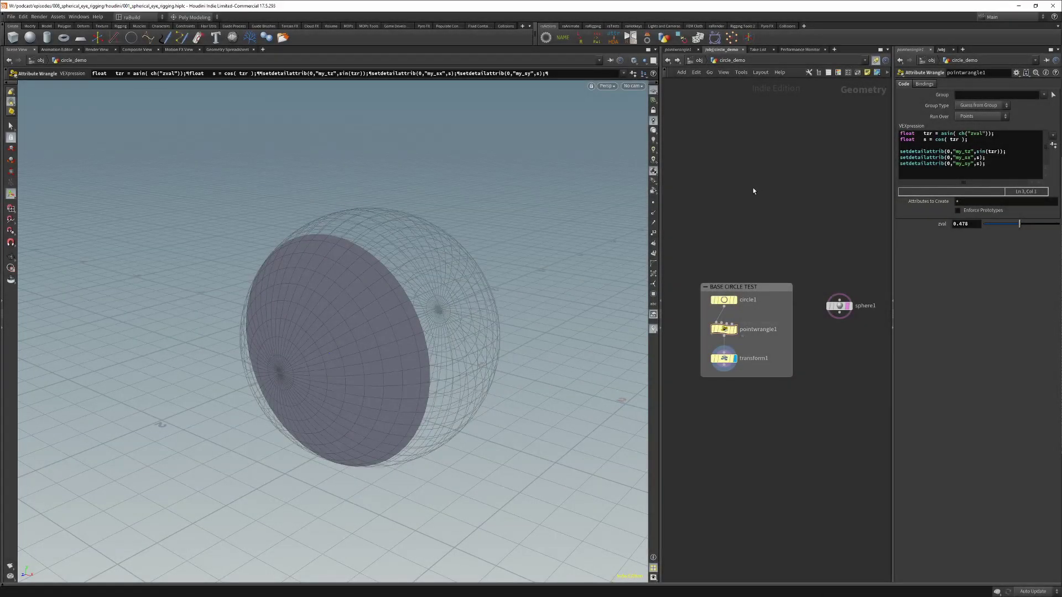
Go up to /obj, enter the eye_geo network, and inspect sphere2, normal2 and material_eye1
key("u")
left_click(767, 367)
double_click(777, 350)
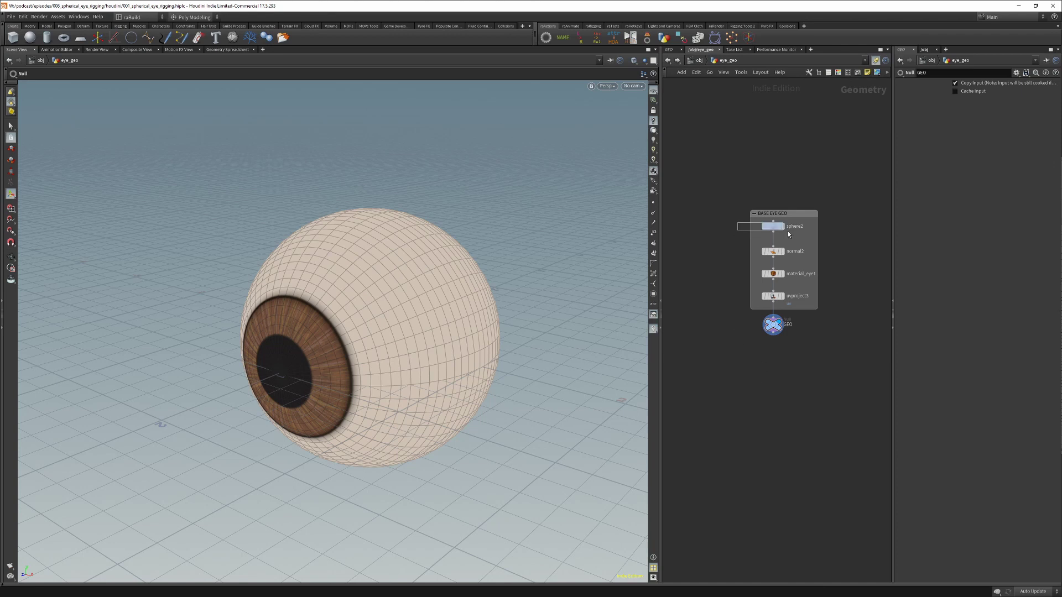
left_click_drag(789, 231, 789, 233)
left_click(773, 252)
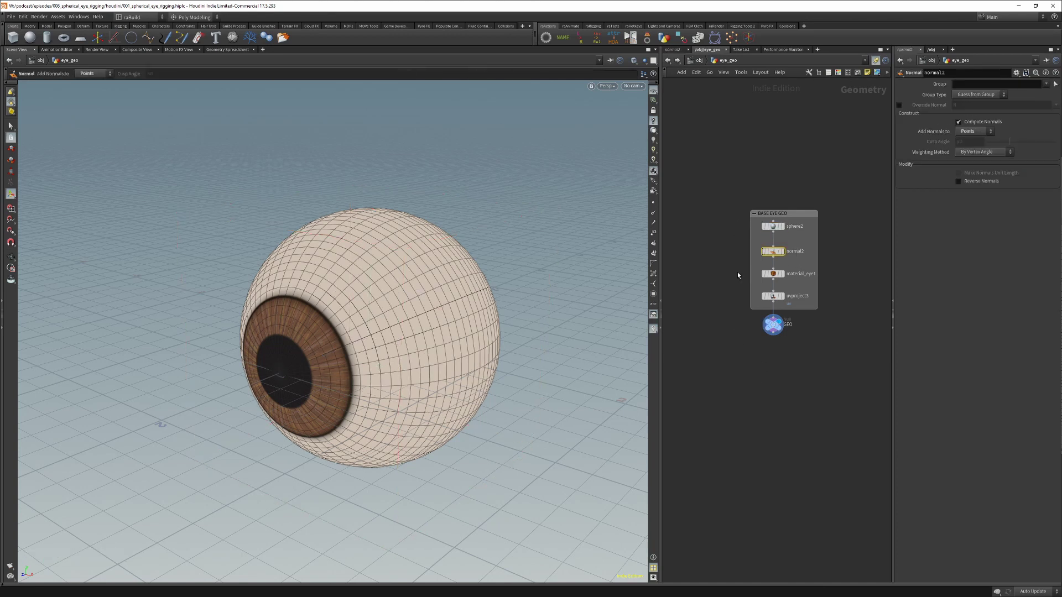
left_click(781, 275)
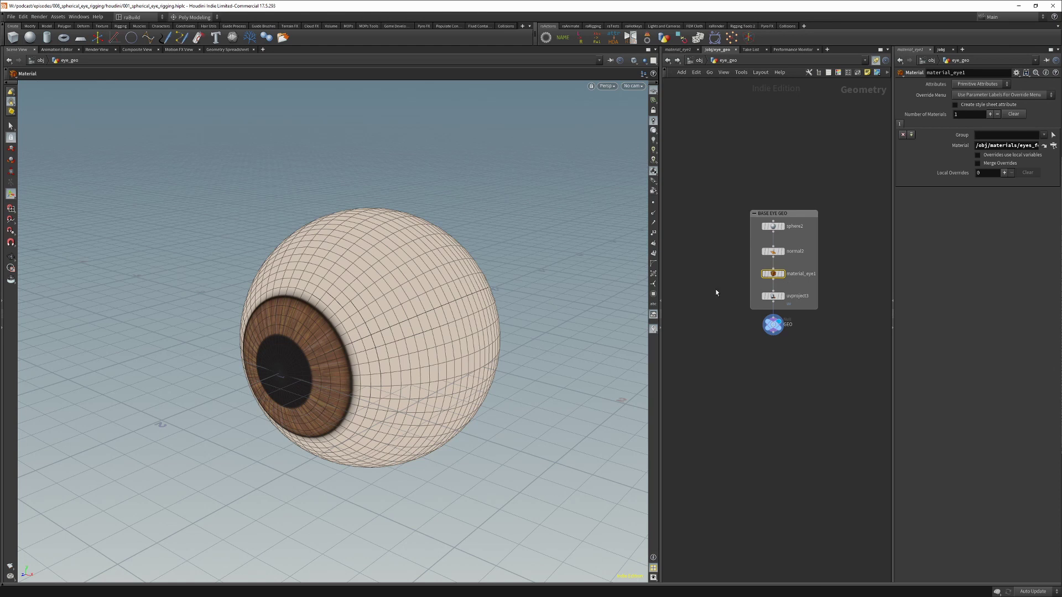
Check uvproject3's orthographic UV layout in UV View, then select GEO and the 48x48 sphere2
left_click_drag(731, 287, 796, 302)
key("space+5")
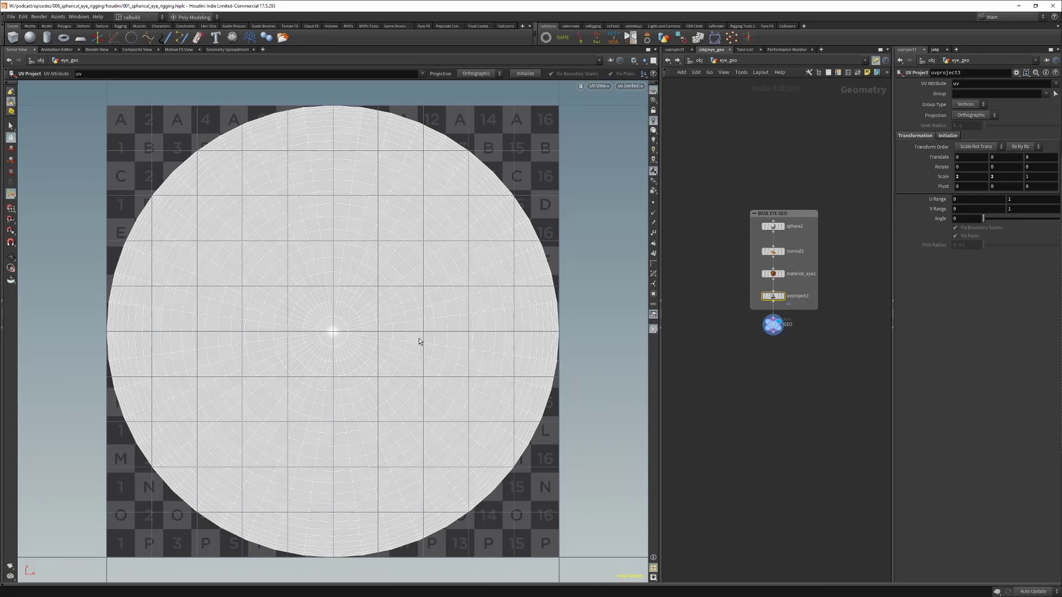
key("space+1")
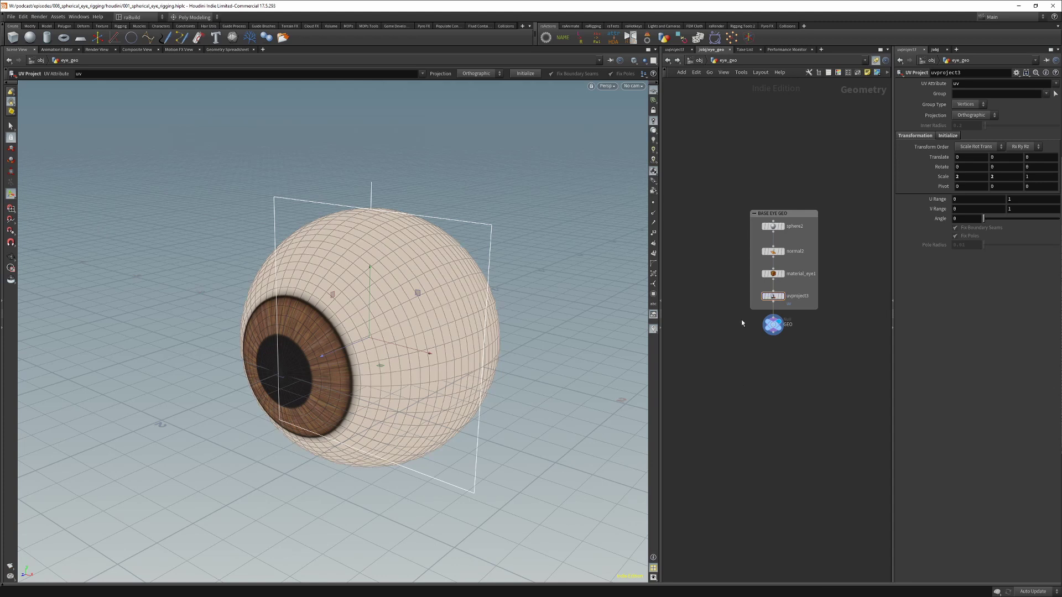
left_click_drag(741, 321, 792, 353)
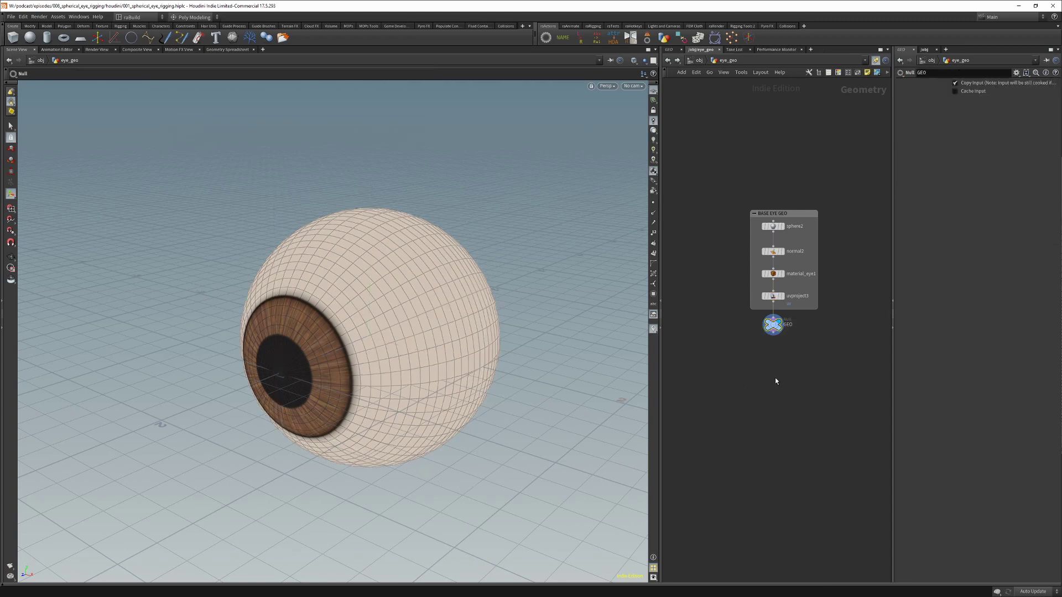
left_click(772, 226)
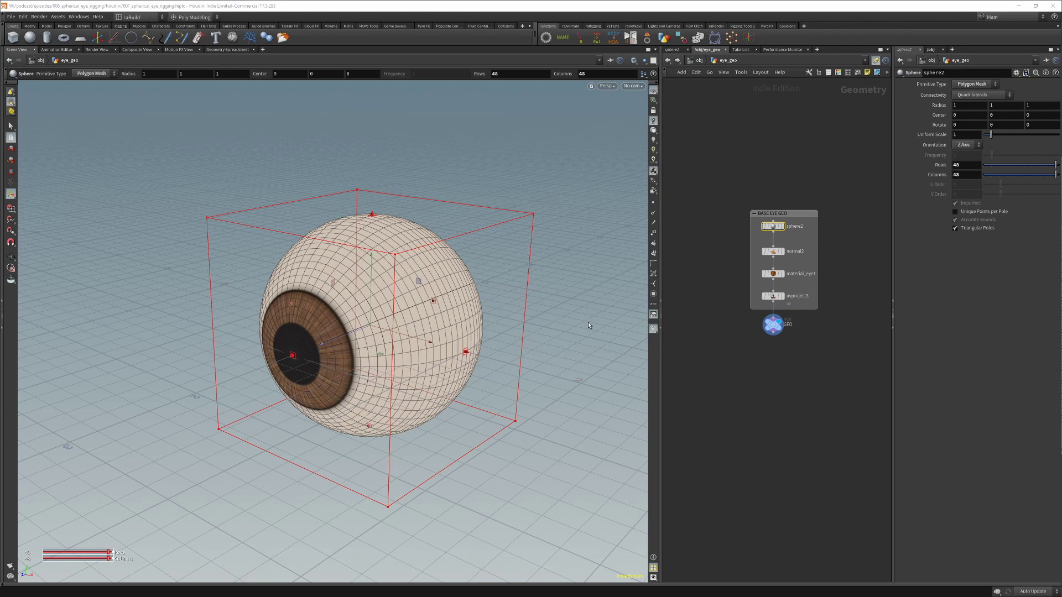
key("Escape")
left_click_drag(365, 331, 378, 374)
key("Return")
key("Escape")
key("Return")
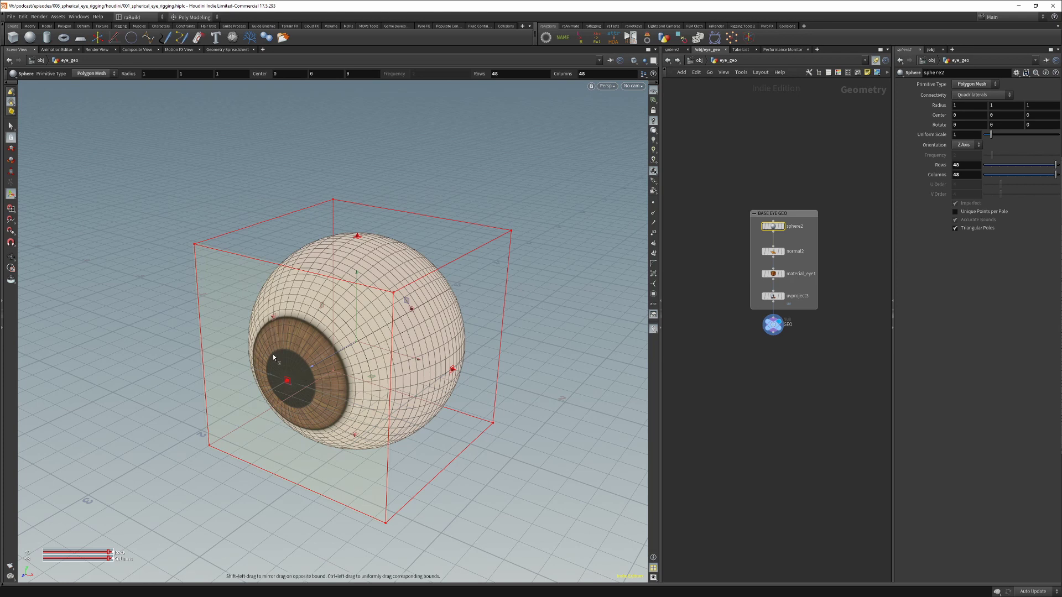
left_click_drag(377, 375, 343, 365)
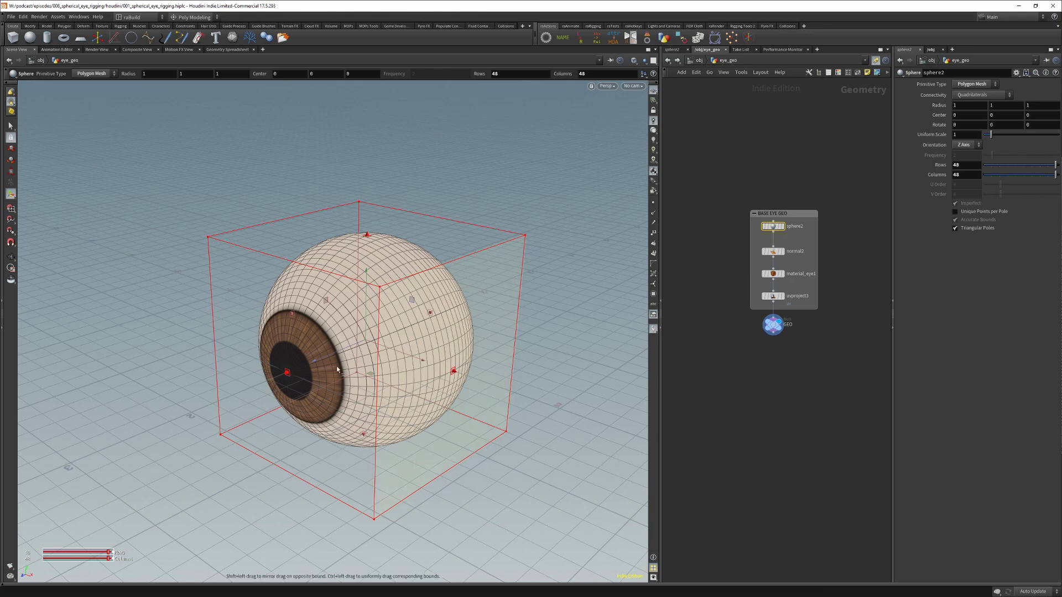
key("Escape")
left_click_drag(340, 352, 318, 354)
key("Return")
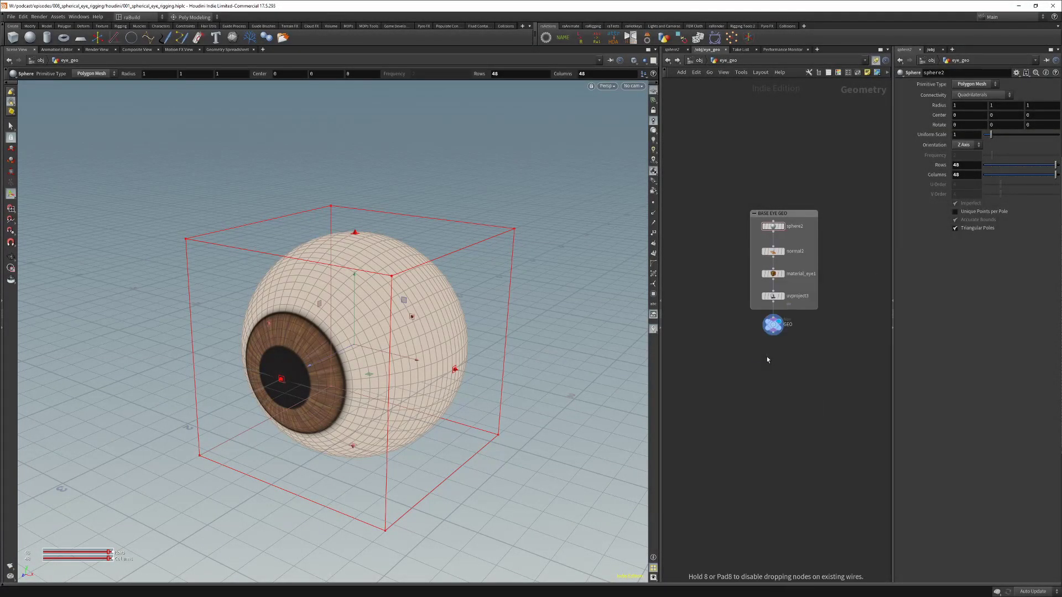
Place a Rest Position node below GEO, rename it rest_pos, and set its display flag
left_click(769, 349)
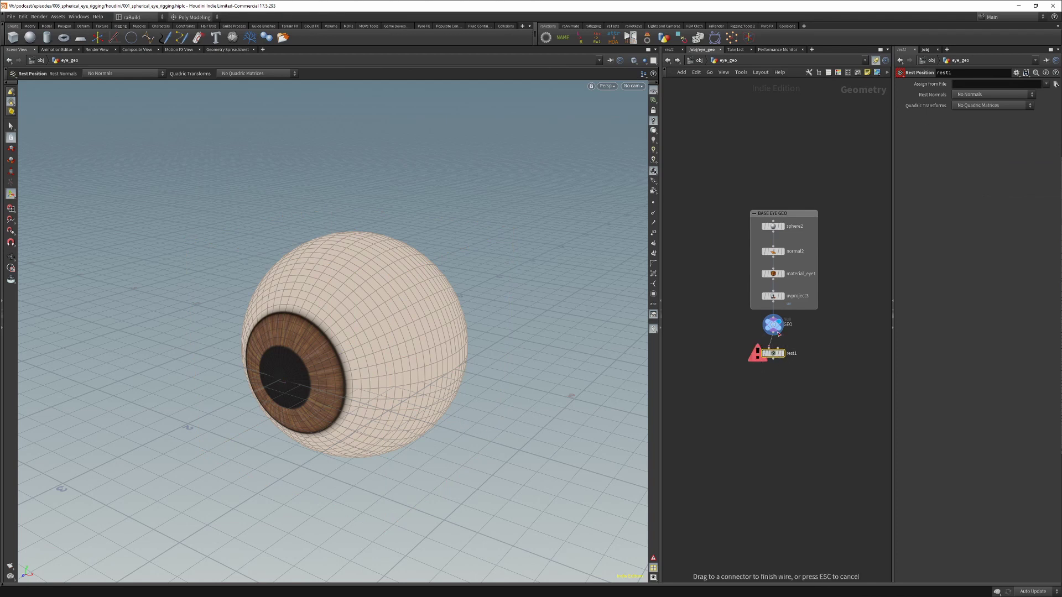
double_click(792, 352)
type("rest_pos")
key("Return")
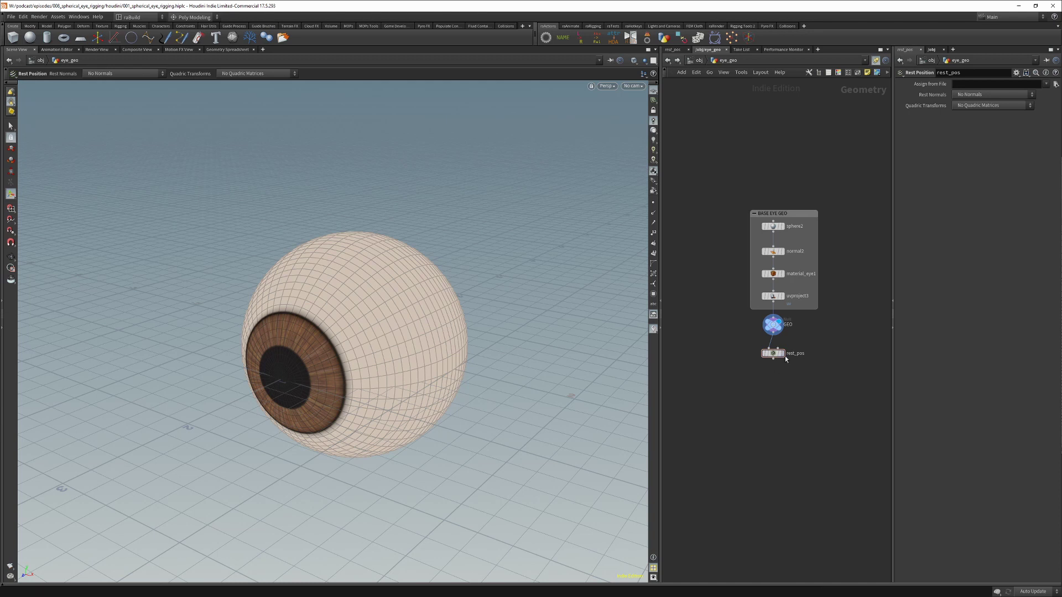
left_click(781, 353)
Add an Attribute Wrangle below rest_pos and rename it eye_slide
key("Tab")
mouse_move(766, 390)
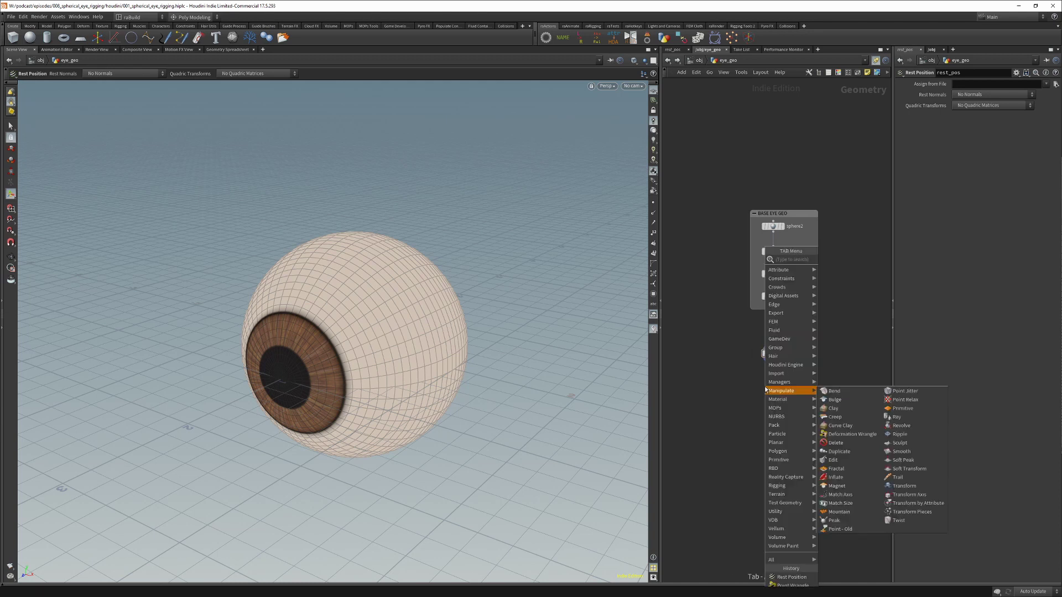
type("null")
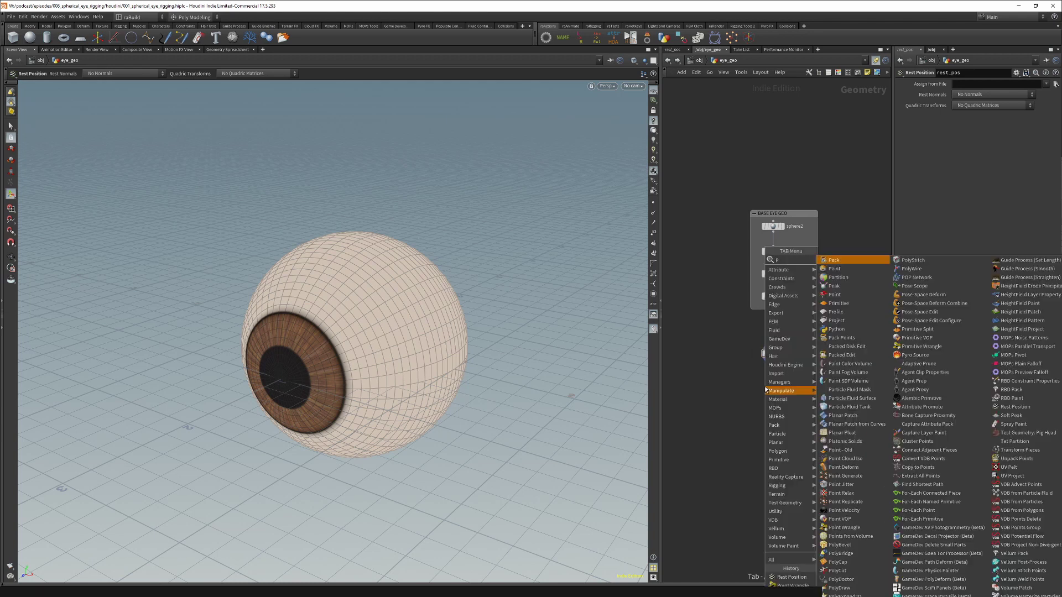
key("Return")
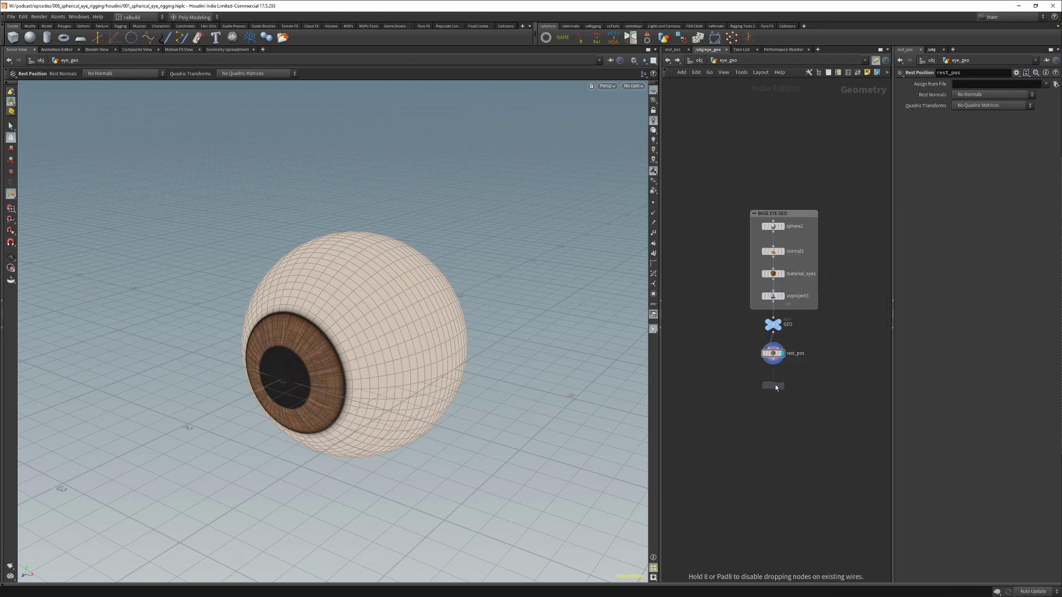
left_click(774, 385)
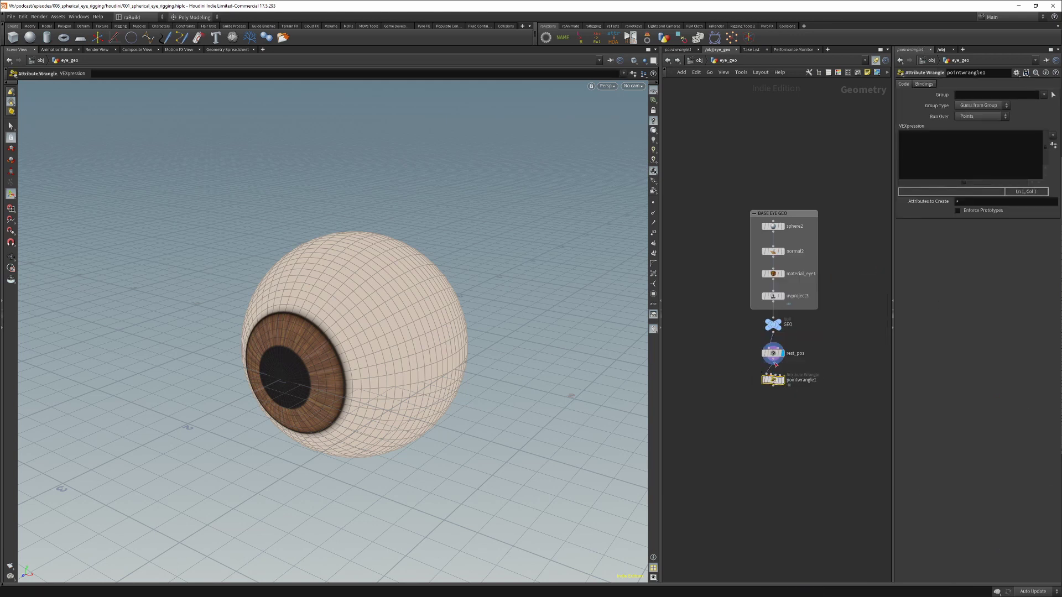
left_click(773, 380)
key("F2")
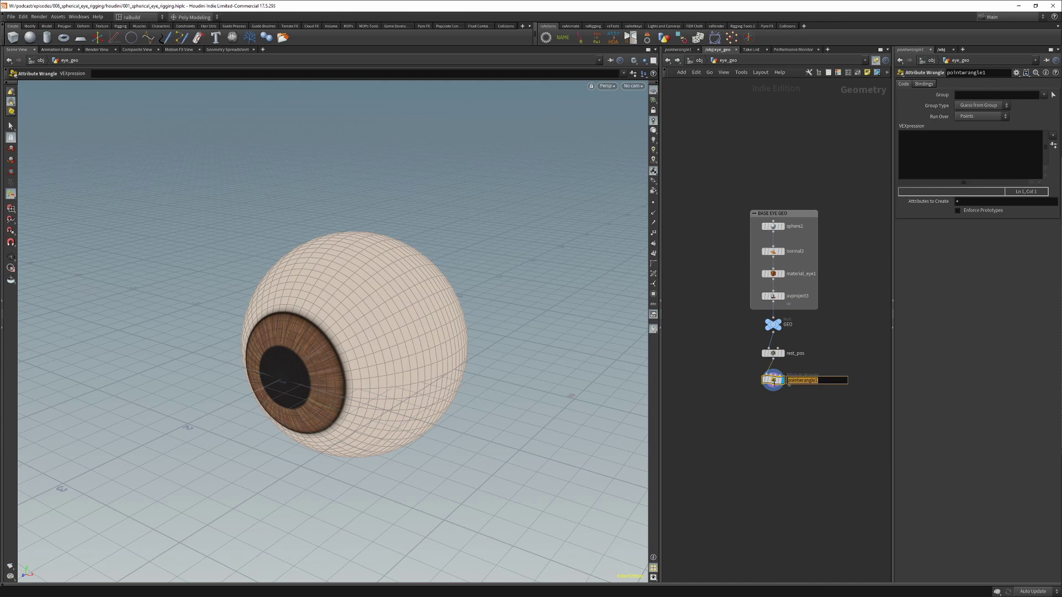
type("eye_sli")
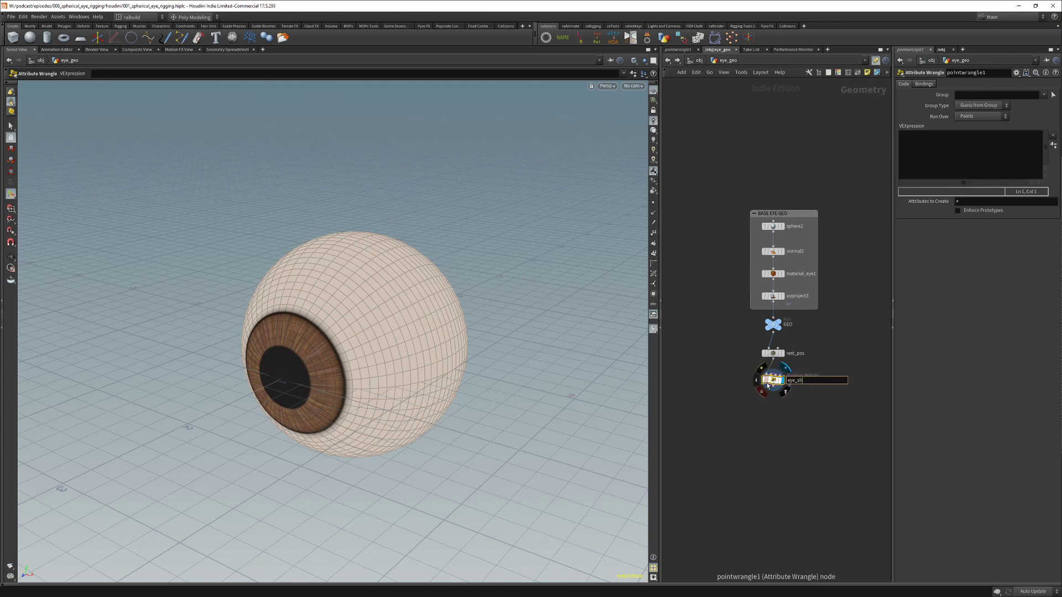
type("de")
key("Return")
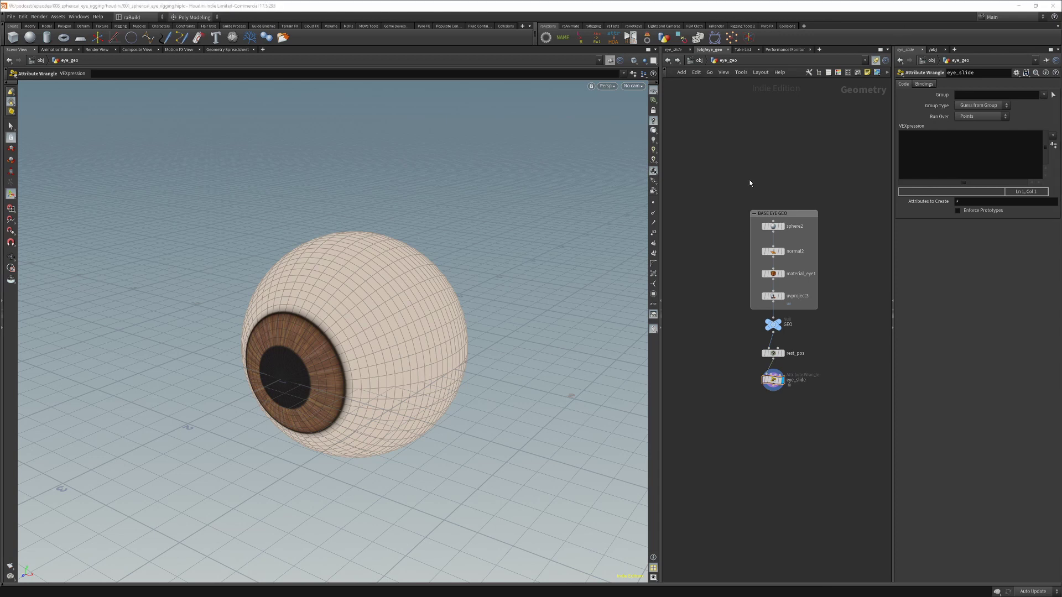
Open eye_slide's Edit Parameter Interface and add a new Float parameter
left_click(1015, 73)
left_click(1034, 97)
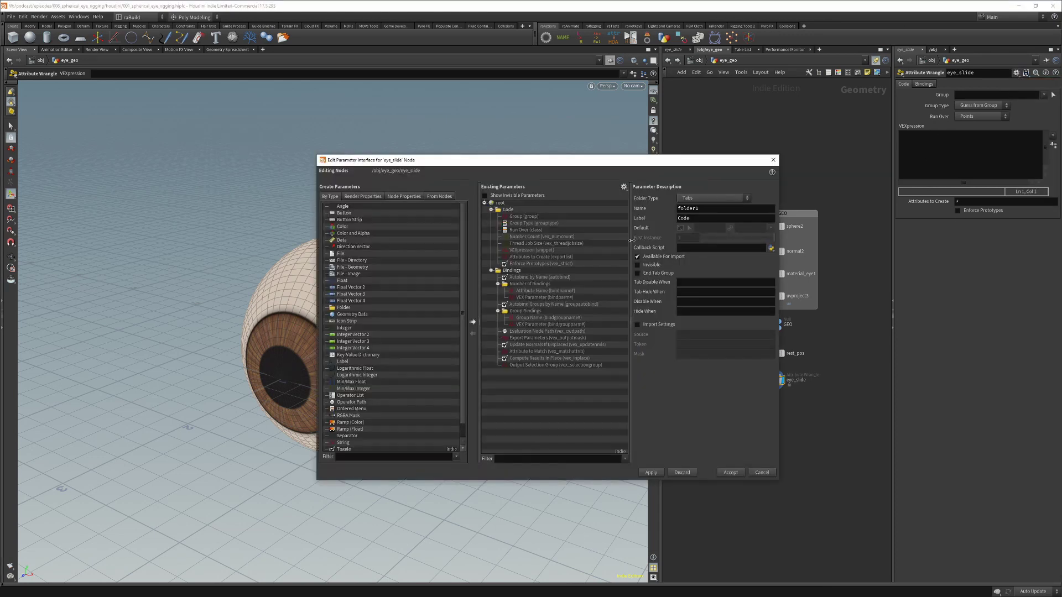
left_click(491, 210)
left_click(491, 217)
left_click_drag(341, 281, 509, 242)
left_click_drag(529, 164, 625, 168)
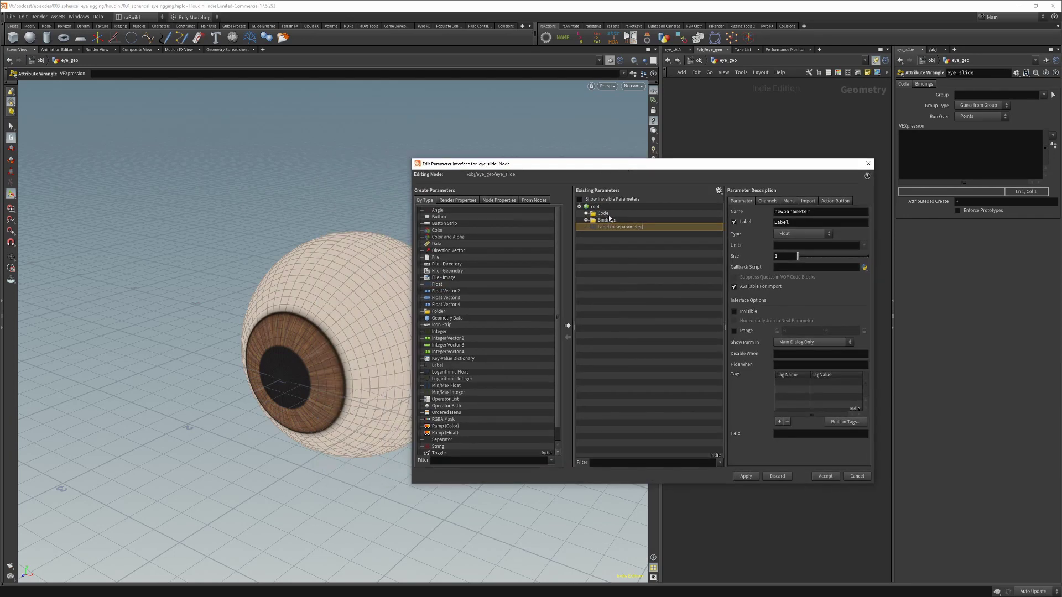
Name the Float parameter pupil and limit its range to -1 to 1
double_click(601, 227)
type("pupil")
key("Return")
double_click(832, 212)
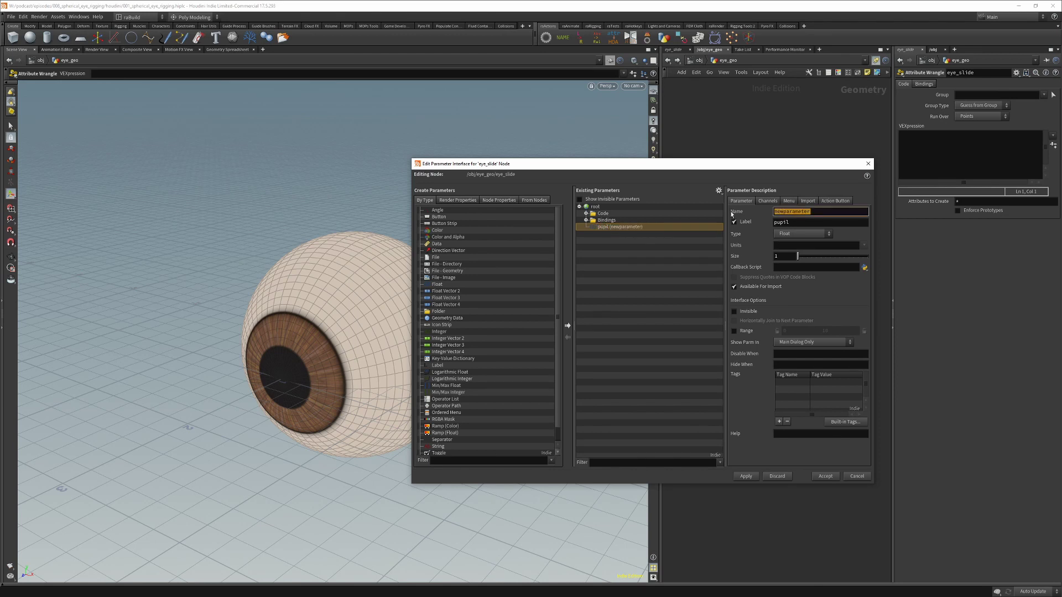
type("pupil")
key("Return")
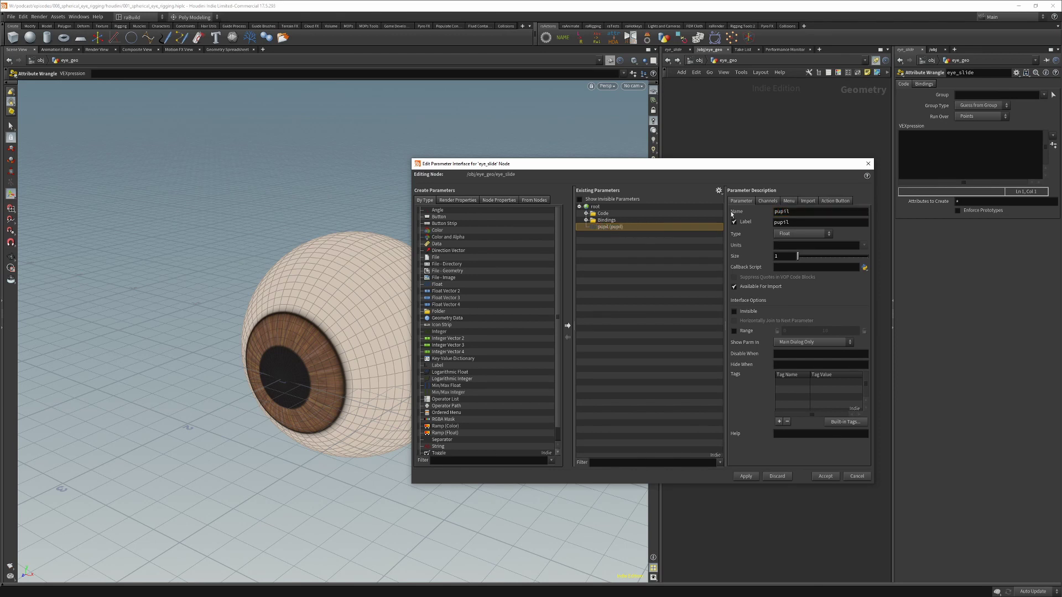
left_click(735, 332)
left_click(791, 332)
type("-1")
key("Tab")
type("1")
Duplicate the pupil parameter and rename the copy iris
right_click(611, 227)
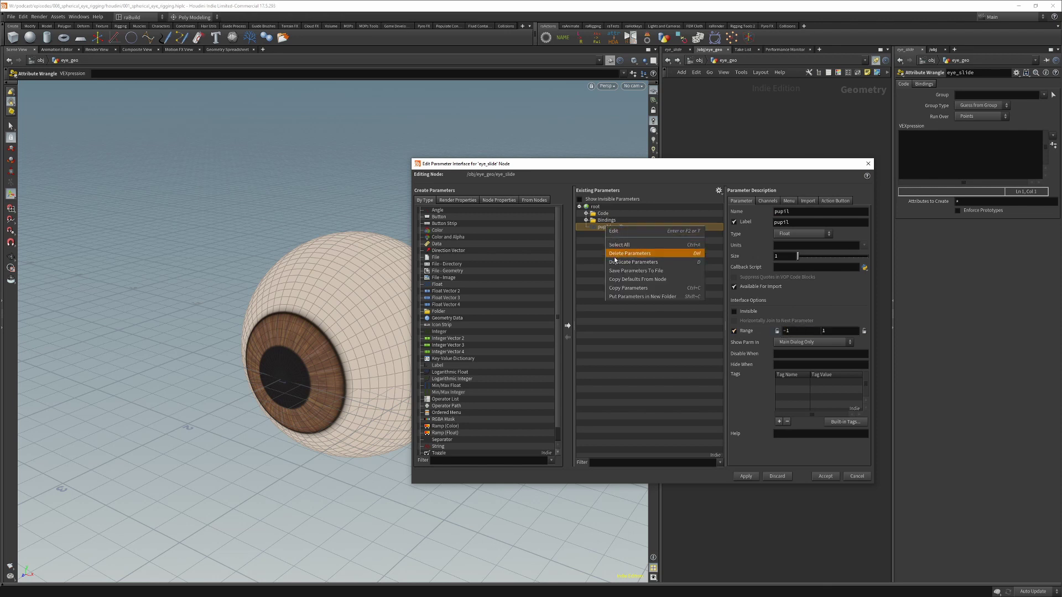
left_click(636, 258)
double_click(611, 233)
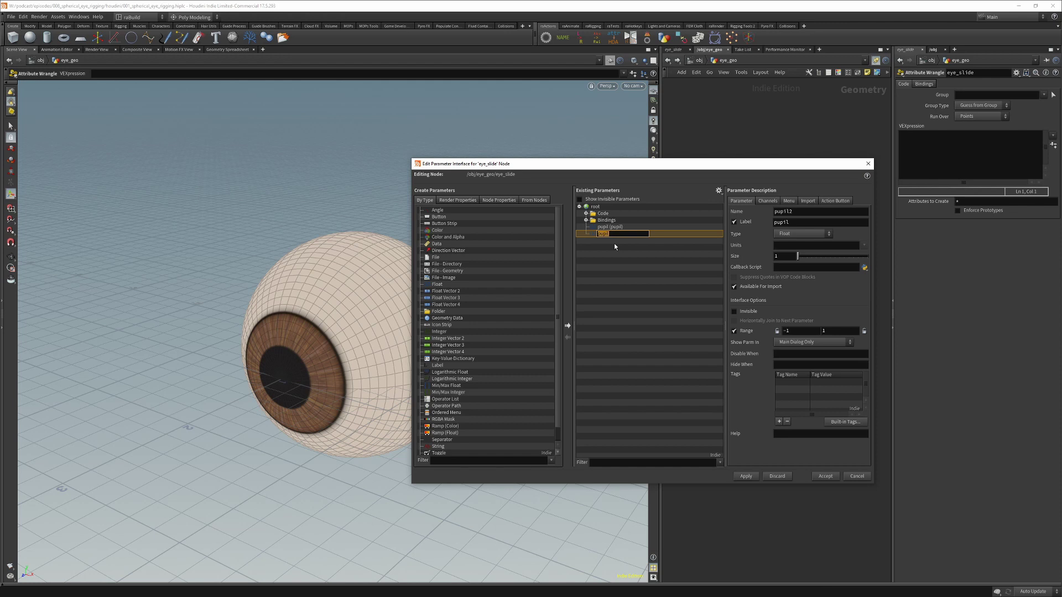
type("iris")
key("Return")
double_click(792, 210)
type("iris")
key("Return")
Add a Ramp (Float) parameter labelled Slide Ramp, named slide_ramp, and accept the changes
left_click_drag(445, 432, 602, 242)
double_click(602, 242)
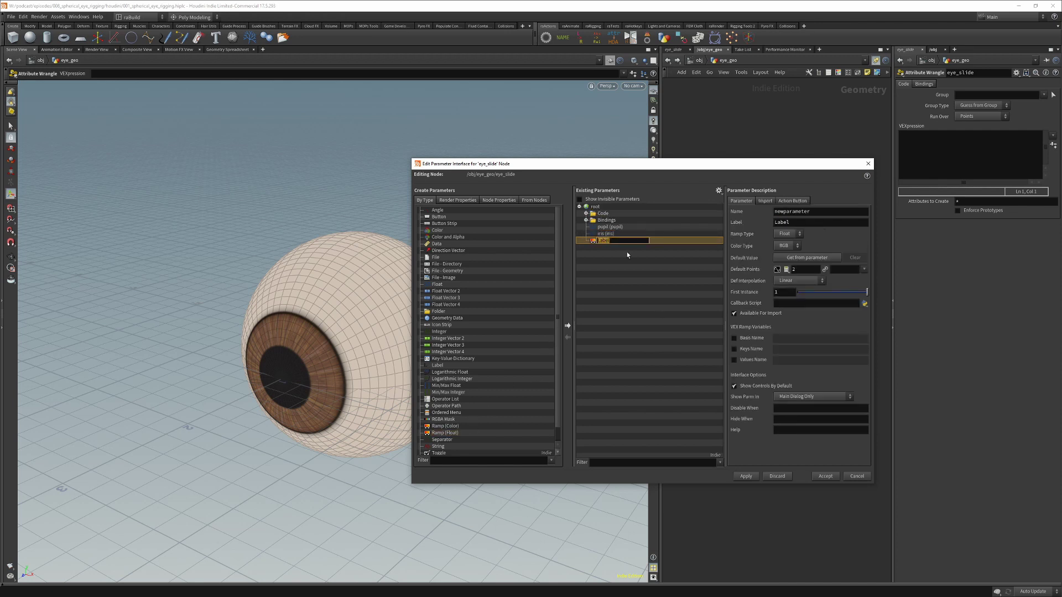
left_click(627, 255)
left_click(618, 242)
type("side")
key("BackSpace")
key("BackSpace")
type("lide Ramp")
key("Return")
left_click_drag(833, 213, 689, 215)
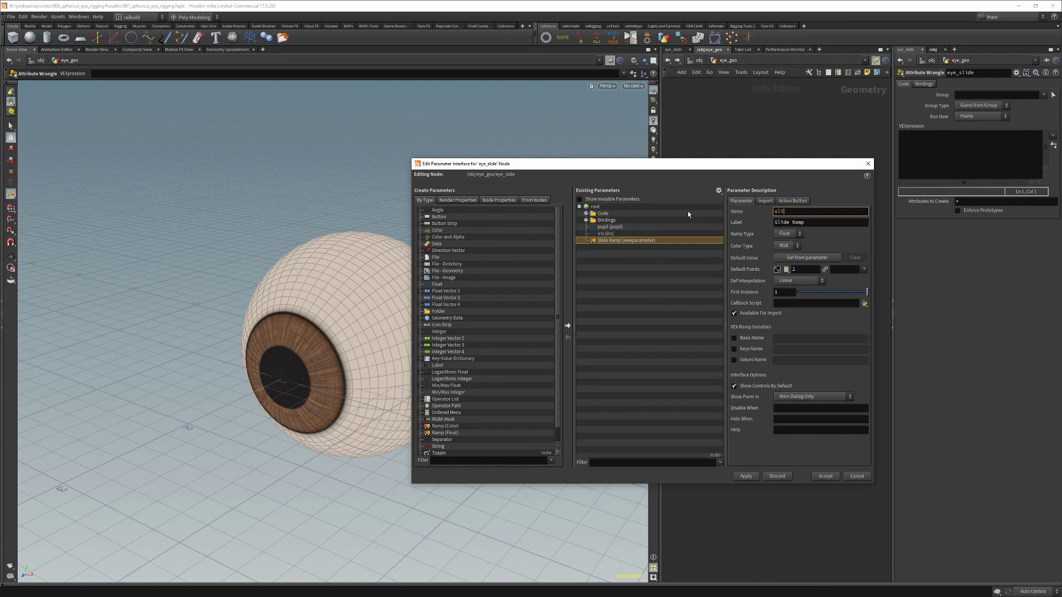
type("de_ramp")
key("Return")
left_click(746, 476)
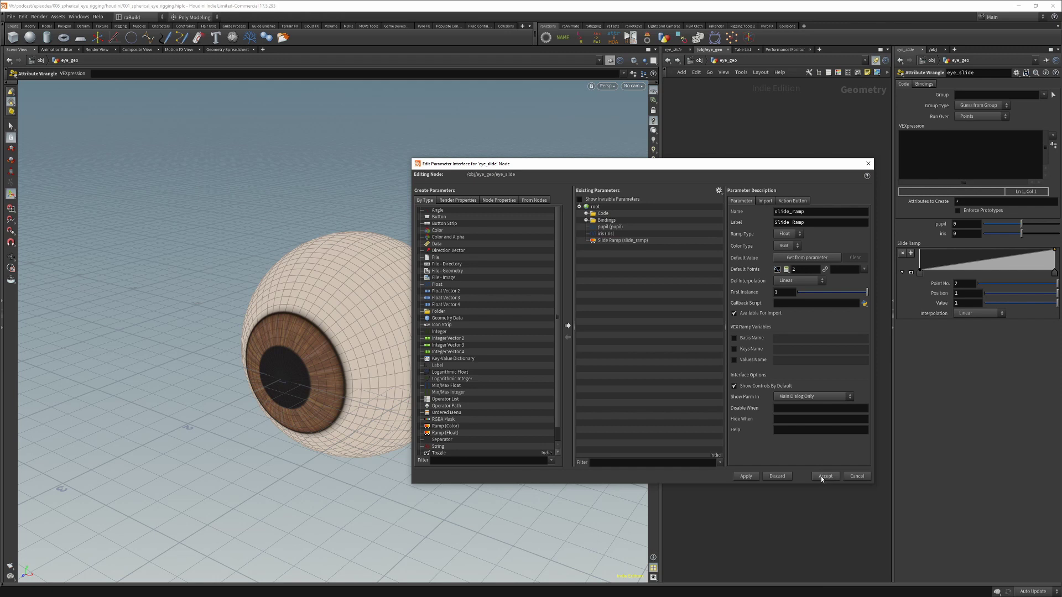
left_click(824, 476)
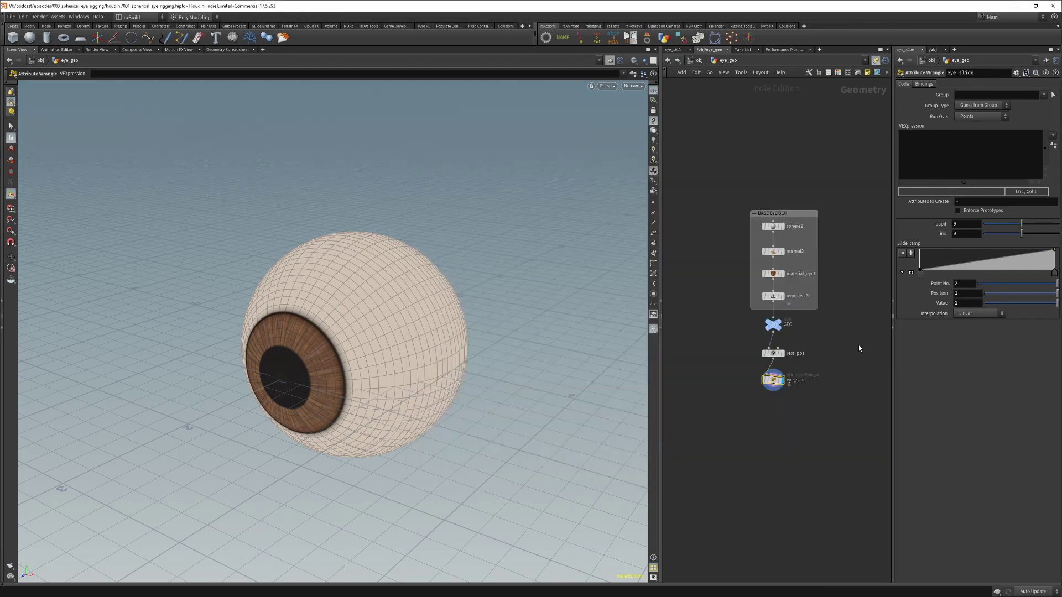
Set the eye_slide Group to @P.z>0 and orbit the eyeball to inspect the iris
left_click(962, 96)
key("Return")
left_click_drag(410, 332, 402, 299, "alt")
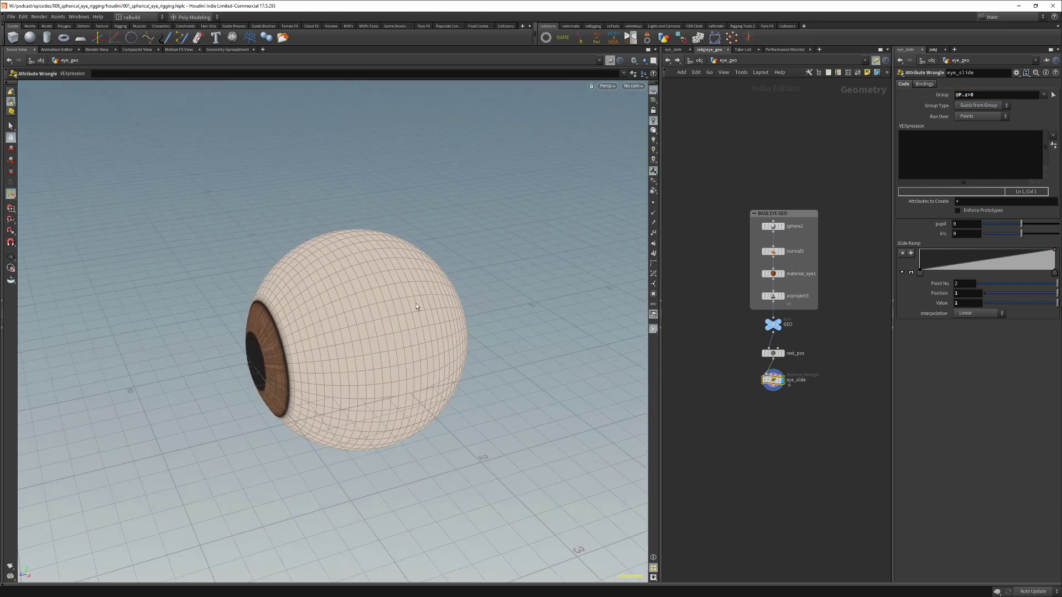
left_click_drag(348, 310, 602, 300)
key("Escape")
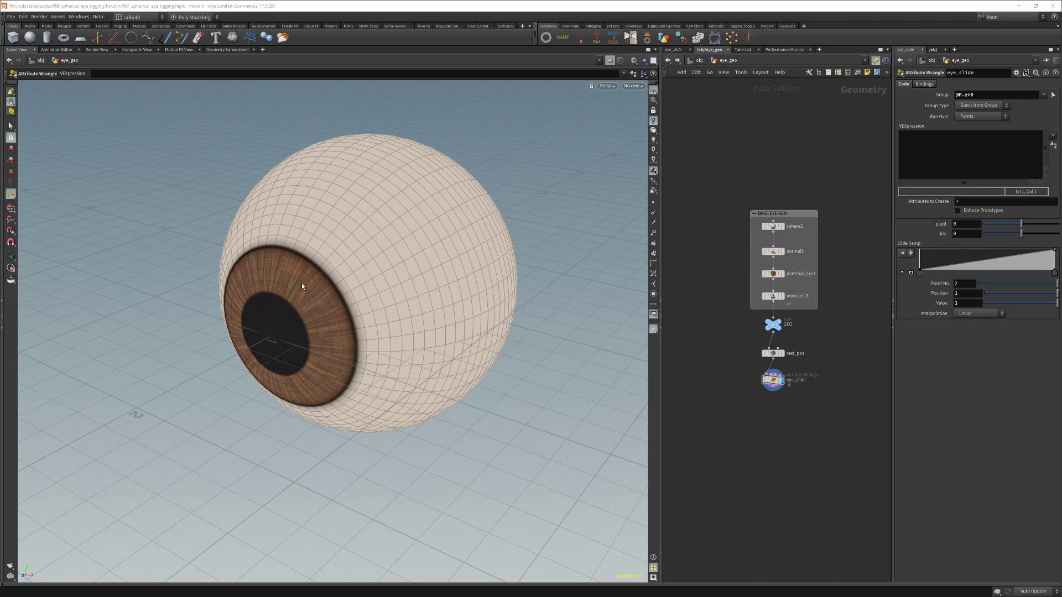
left_click_drag(997, 259, 999, 311)
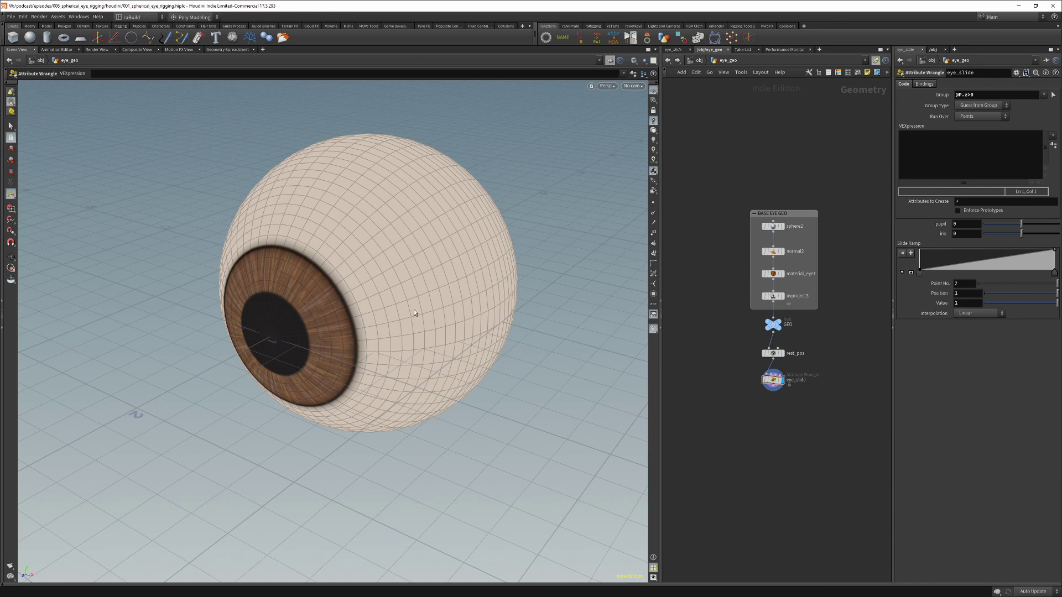
key("Escape")
left_click_drag(408, 307, 393, 261)
key("Return")
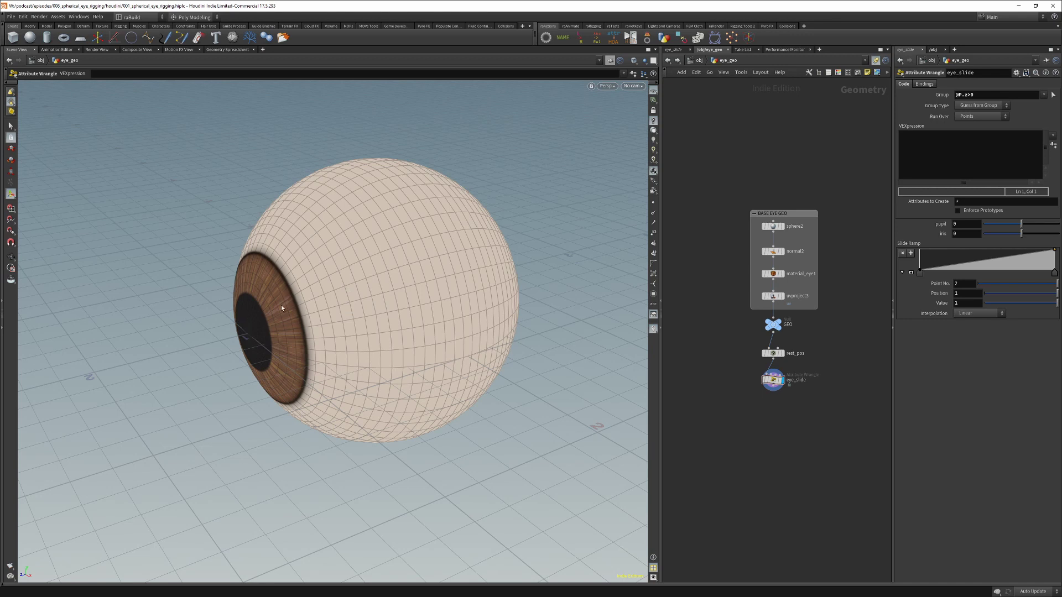
left_click_drag(304, 269, 10, 382)
Write pz_ramp = chramp("slide_ramp", @P.z), tzr = asin(pz_ramp), and begin tzd = asin(
left_click(951, 158)
type("float pz")
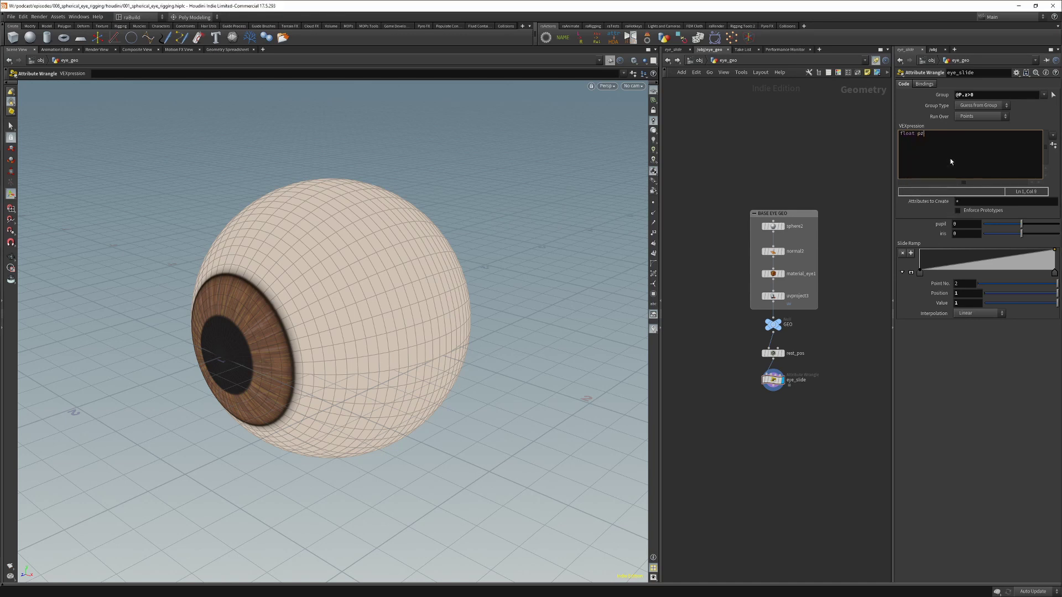
type("_ramp = chramp(\"slide_ramp\", @P.z);")
key("Return")
type("float tzr = asin(pz_ramp);")
key("Return")
type("float tzd = asin(")
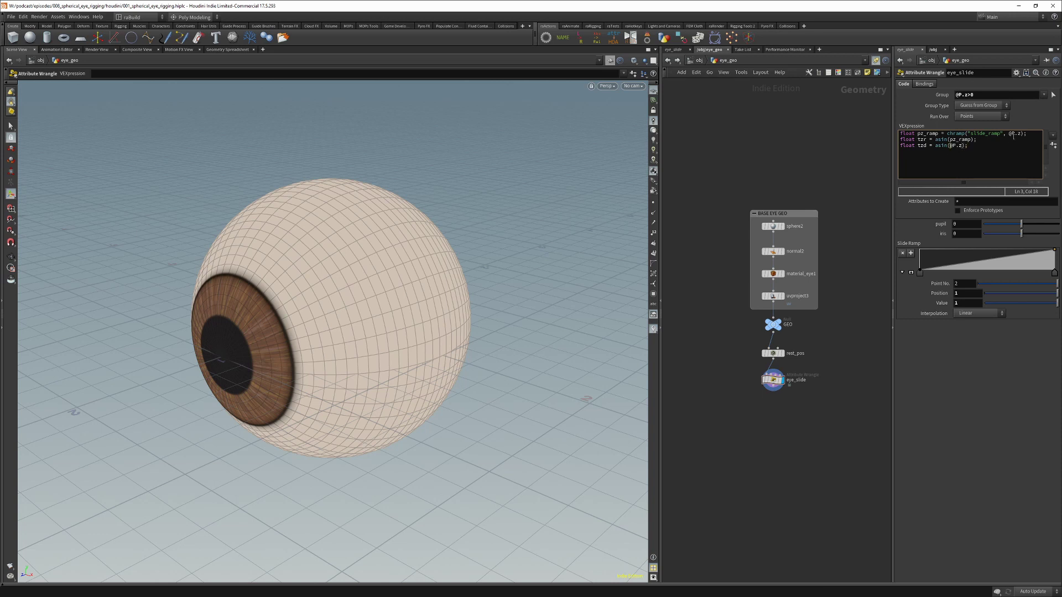
Highlight the ramp lookup, its @P.z argument, and line 3 to explain the code
left_click_drag(1027, 135, 904, 135)
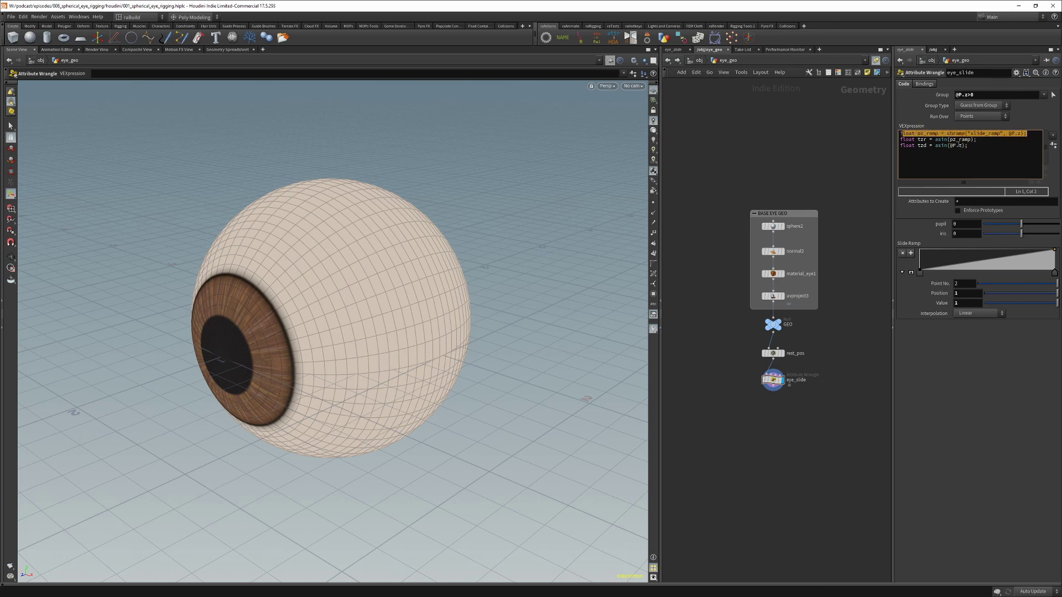
left_click(980, 142)
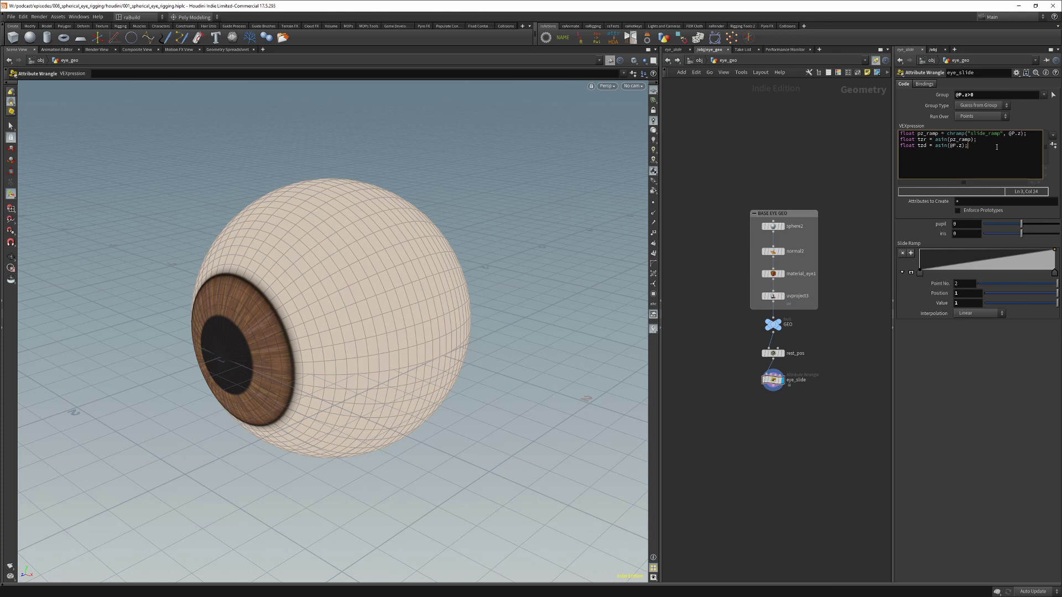
left_click_drag(1009, 134, 1021, 135)
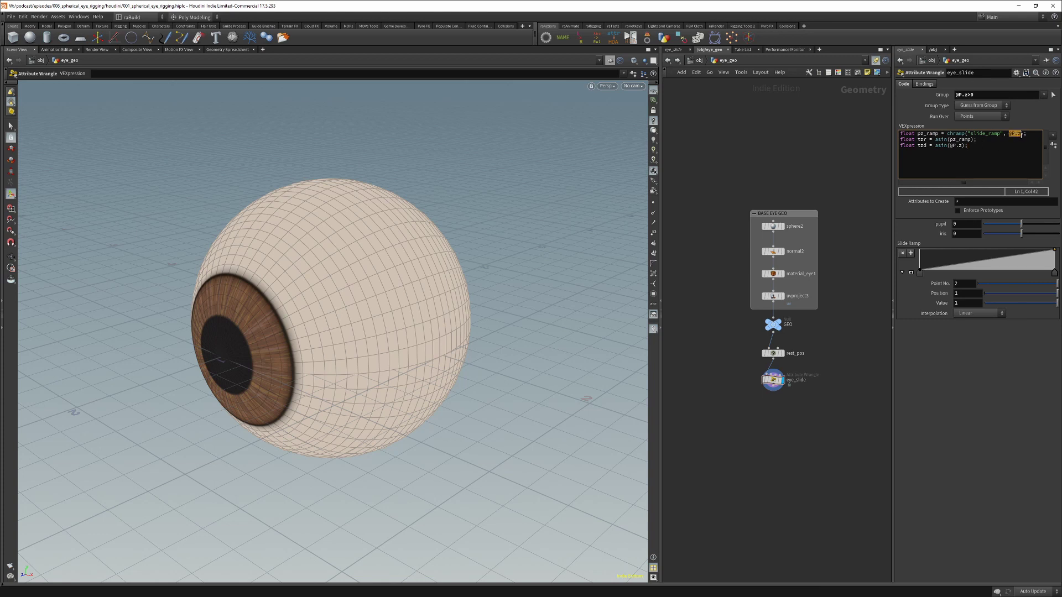
left_click(978, 144)
left_click_drag(979, 145, 890, 146)
left_click(972, 145)
left_click_drag(977, 145, 894, 145)
left_click(975, 149)
Add lines sd = cos(tzd) and sr = cos(tzr) to the wrangle code
key("Return")
type("float sd = cos(tzd);")
key("Return")
type("float s =cos(tzr")
left_click(924, 151)
left_click_drag(955, 158, 896, 160)
left_click(966, 162)
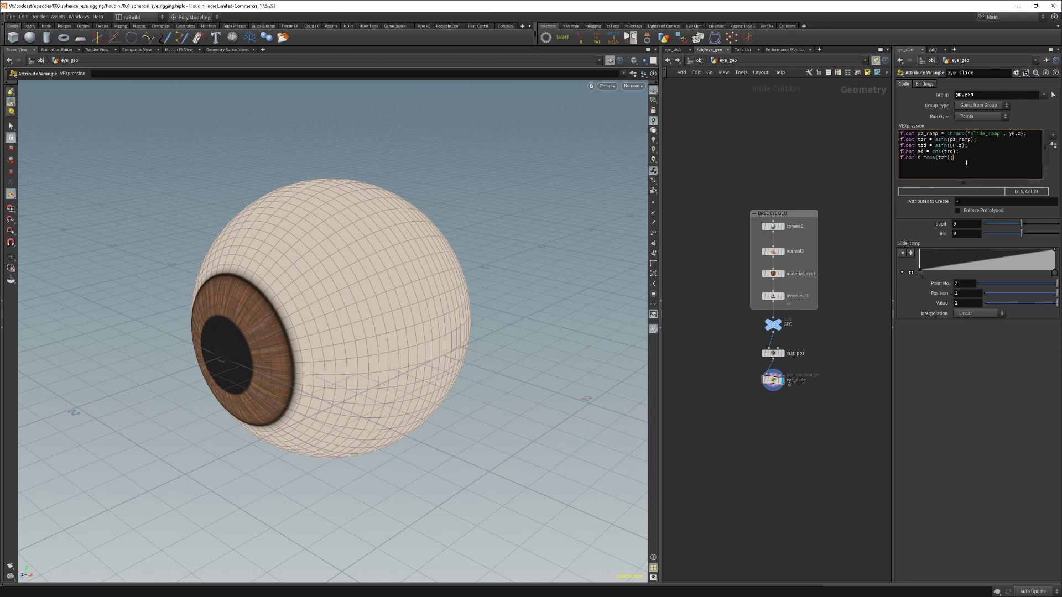
left_click(919, 157)
type("r")
left_click(964, 160)
Add @P.x *= sr/sd, @P.y *= sr/sd and @P.z = pz_ramp, fixing the typos
key("Return")
key("Return")
type("@P.x *= s/sd;")
key("Return")
type("@P.")
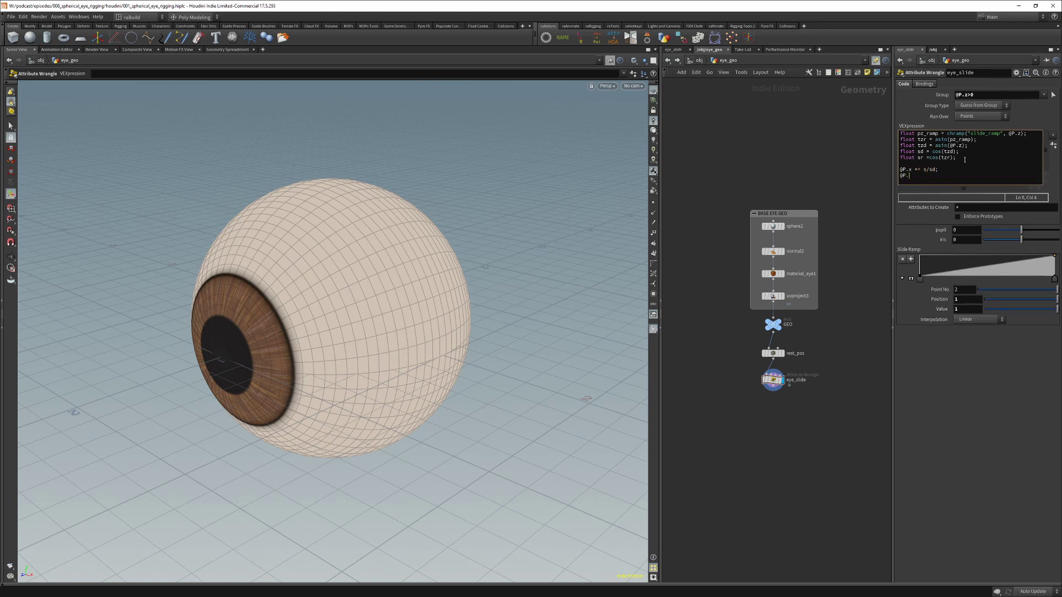
type("y &= s/sd;")
key("Return")
key("Right")
key("Right")
key("BackSpace")
type("*= s/sd; ")
type("@P.z = ")
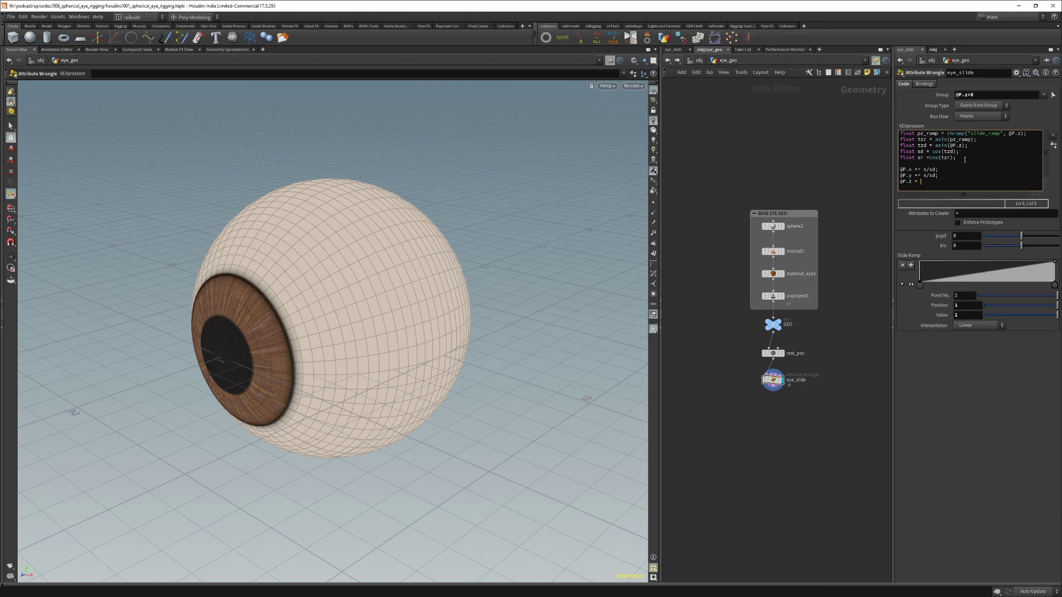
type("pz_ramp;")
left_click(927, 169)
type("r")
left_click(927, 175)
type("r")
Highlight the x/y scaling, z assignment and slide_ramp lookup lines to explain them
left_click(913, 176)
left_click_drag(911, 169, 891, 169)
left_click(946, 176)
left_click_drag(955, 183, 898, 183)
left_click(954, 183)
left_click_drag(947, 134, 1027, 135)
left_click(1027, 134)
Move a Slide Ramp point to about 0.886/0.870, delete the middle key, and zoom onto the iris
mouse_move(991, 270)
left_mouse_down()
mouse_move(1018, 273)
mouse_move(937, 271)
mouse_move(1018, 270)
mouse_move(964, 272)
mouse_move(1004, 266)
mouse_move(993, 284)
left_mouse_up()
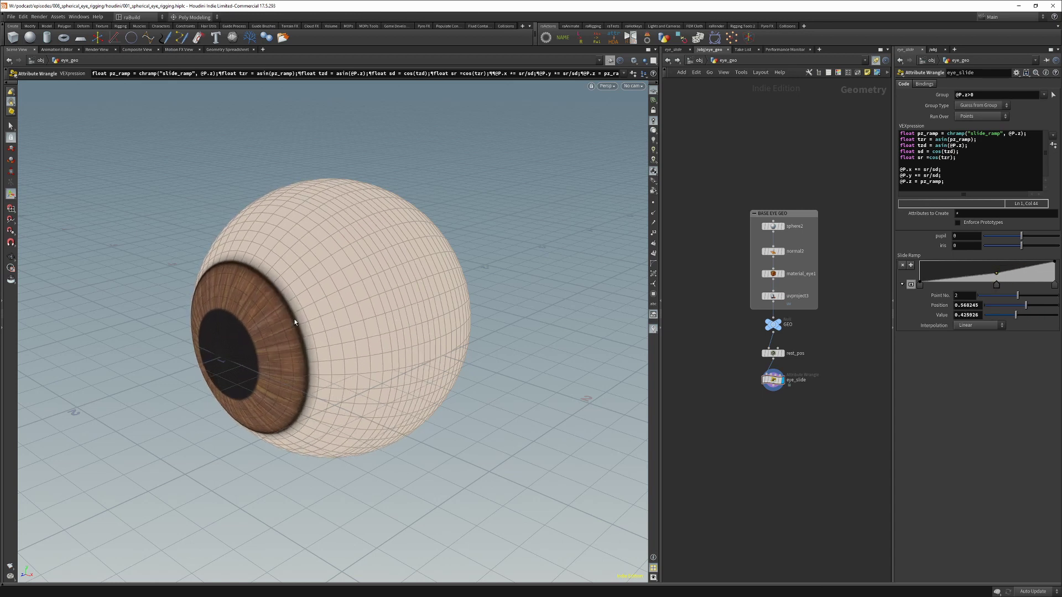
left_click(1000, 287, "ctrl")
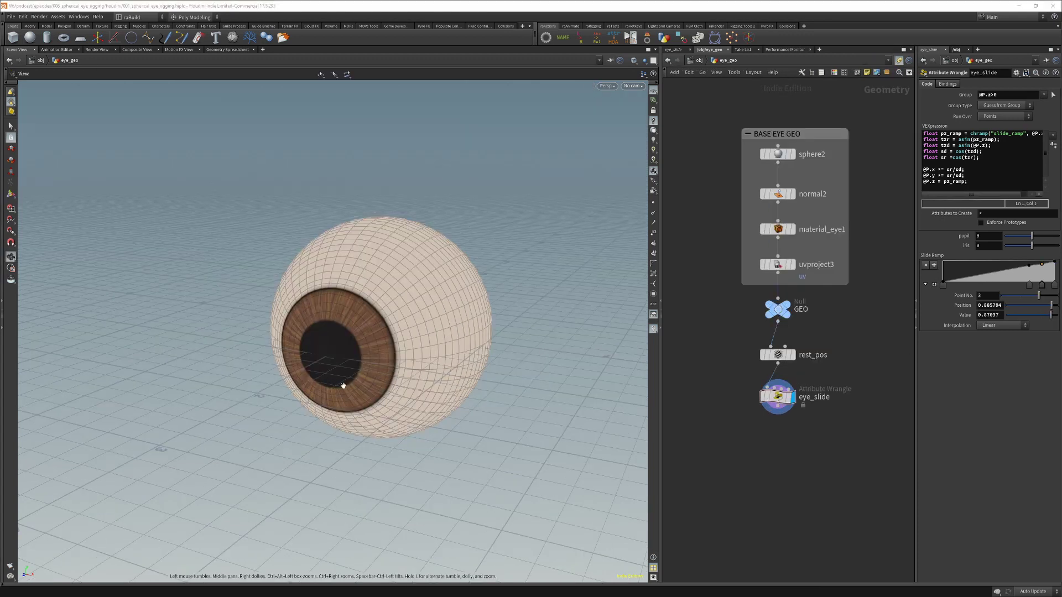
left_click_drag(344, 387, 426, 372)
scroll(415, 367, "up", 3)
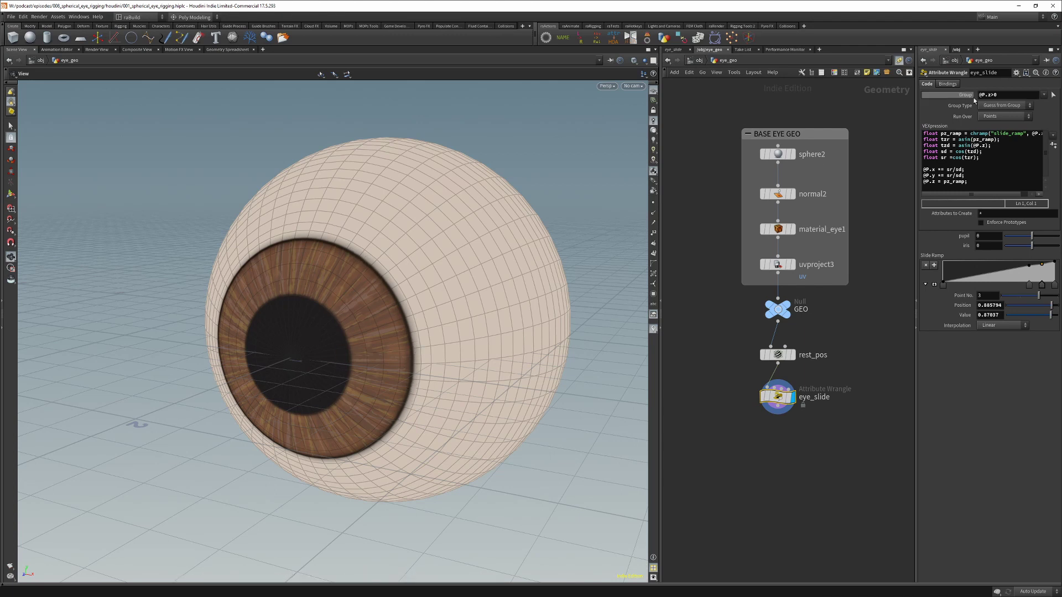
Open the eye_slide wrangle's parameter interface editor and collapse its Code and Bindings folders
left_click(1016, 72)
left_click(1034, 81)
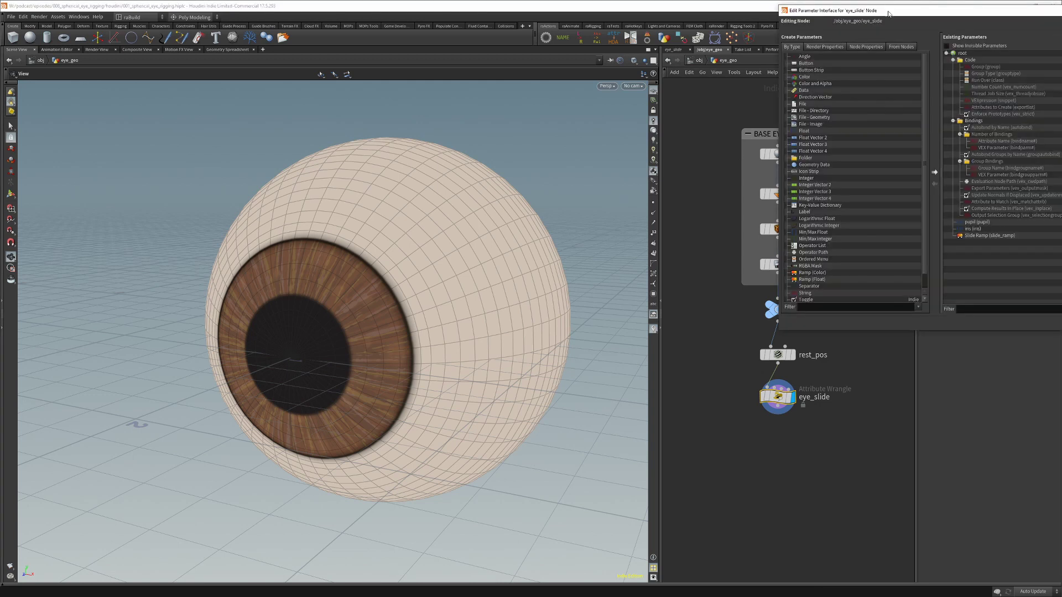
left_click_drag(889, 14, 400, 78)
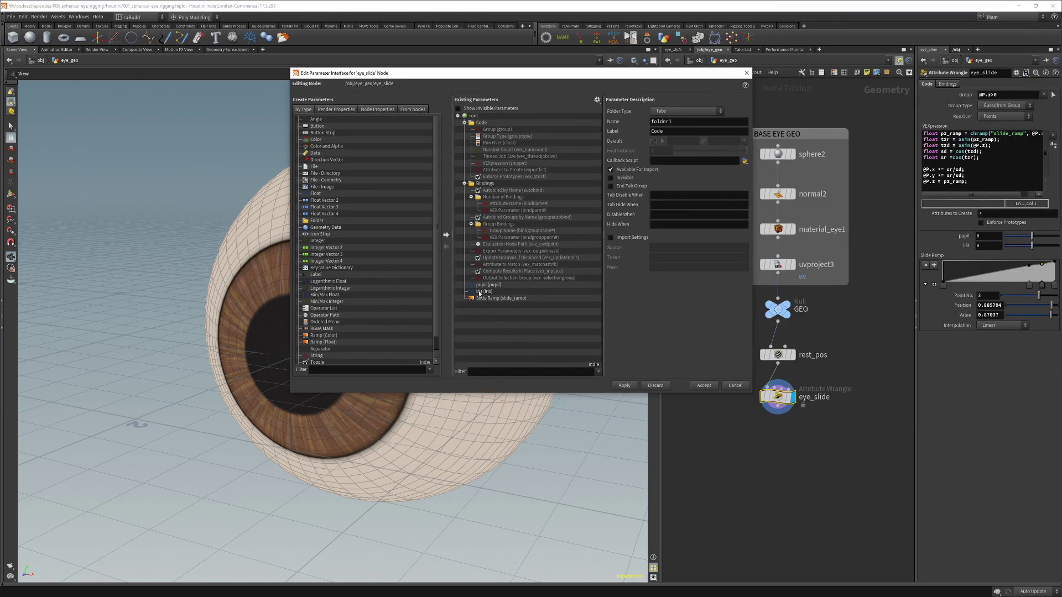
left_click(464, 122)
left_click(464, 129)
left_click_drag(416, 68, 510, 124)
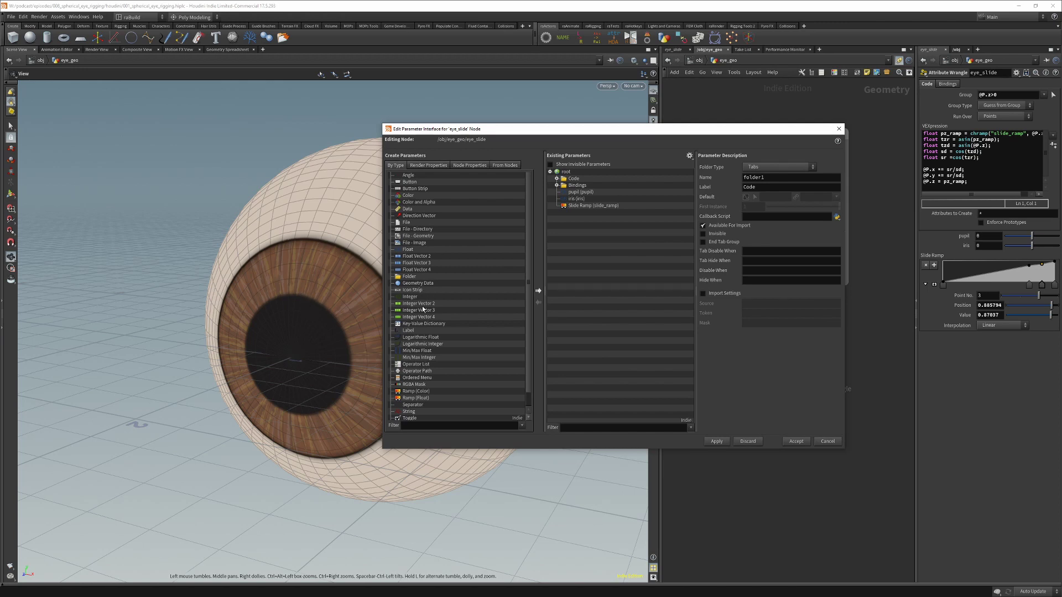
Add an integer parameter labelled 'iris edge Ptnum' with internal name iris_edge_ptnum
left_click_drag(419, 296, 566, 172)
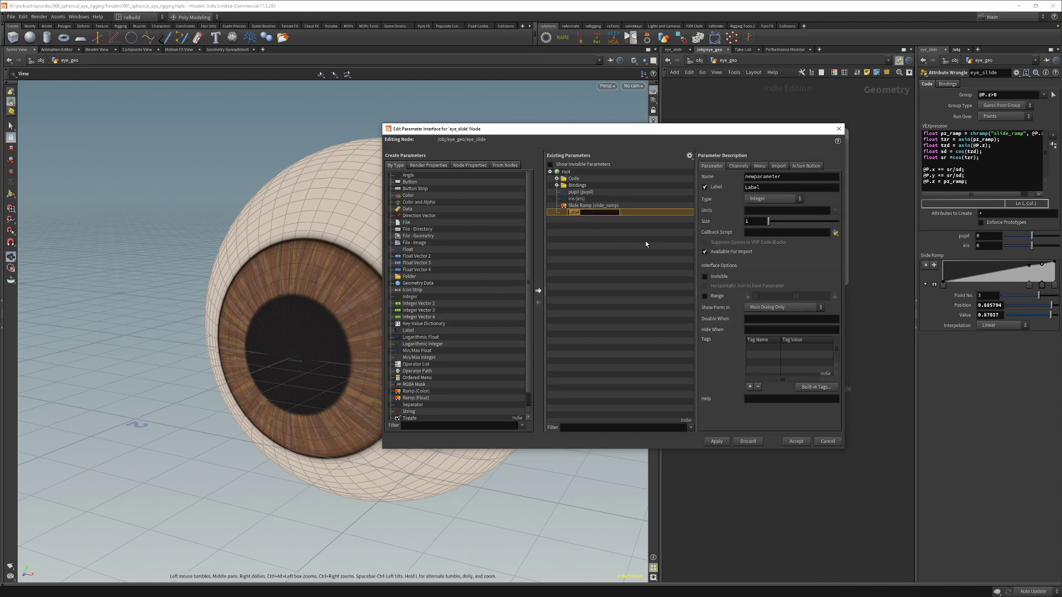
type("iris edge Ptnum")
key("Return")
double_click(788, 178)
type("iris_edge_")
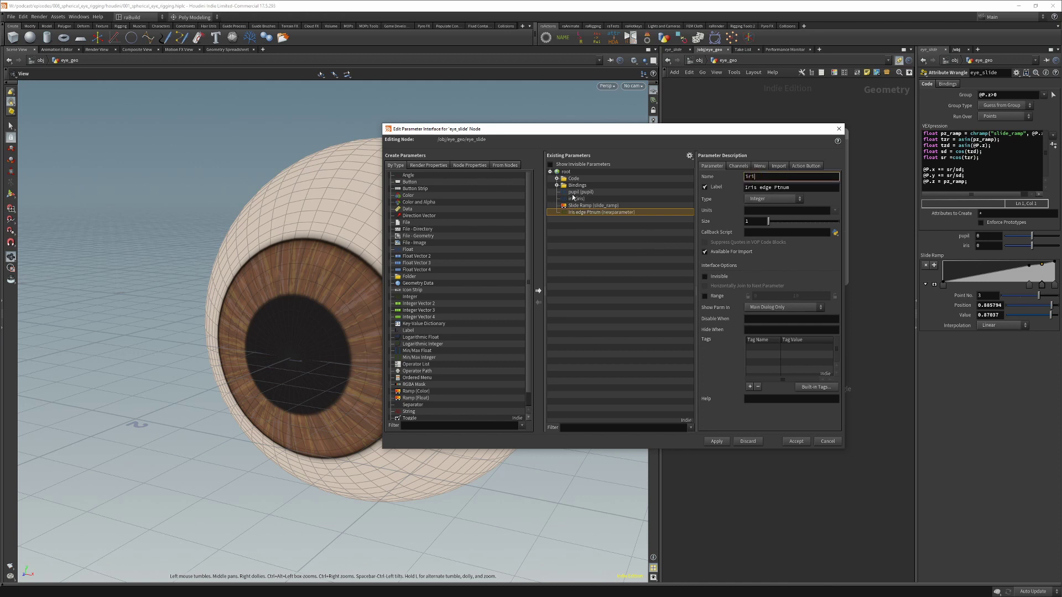
type("ptnum")
key("Return")
Duplicate it as pupil_edge_ptnum labelled 'Pupil edge Ptnum' and apply the changes
key("ctrl+c")
key("ctrl+v")
left_click(798, 177)
key("BackSpace")
key("Home")
key("Delete")
key("Delete")
key("Delete")
key("Delete")
type("pupil")
key("Tab")
key("ctrl+shift+Right")
type("Pupil")
key("Return")
left_click(725, 441)
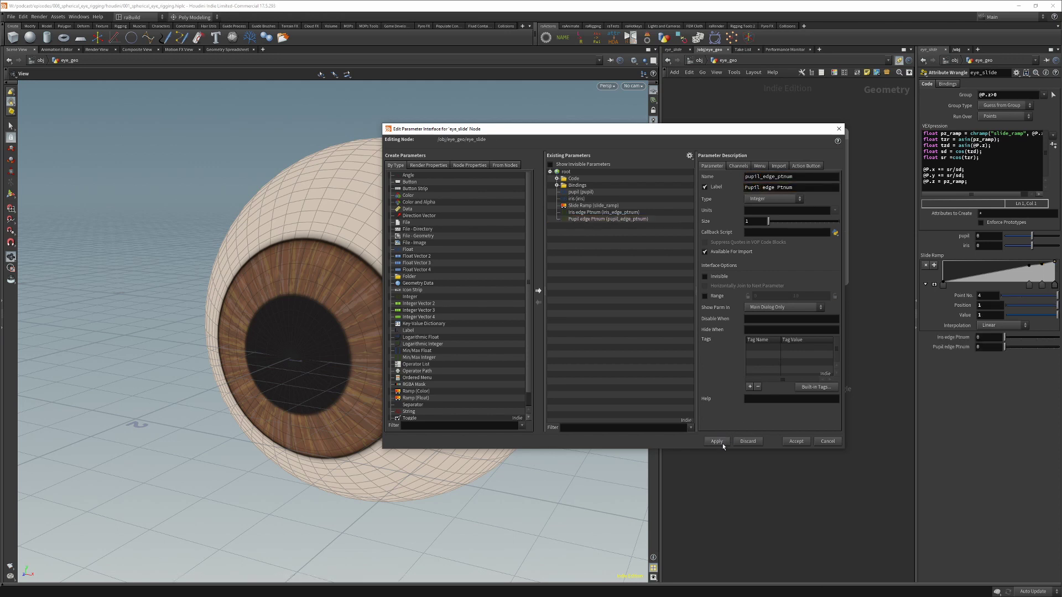
left_click(796, 441)
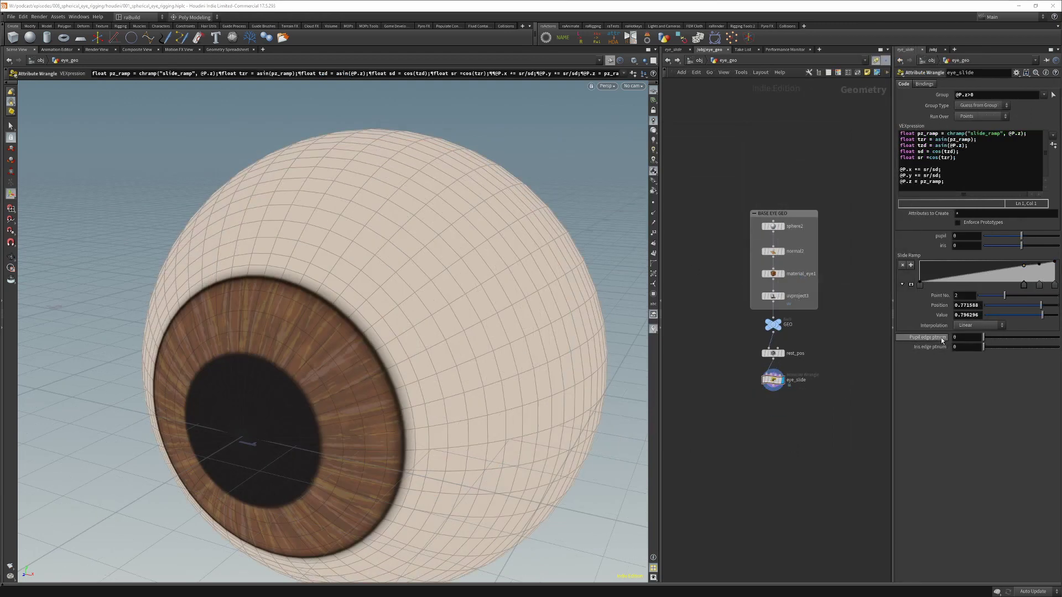
Show point numbers to find the rim points, set Pupil edge ptnum 158 and Iris edge ptnum 350, then hide them
left_click(653, 233)
key("Escape")
left_click_drag(316, 298, 336, 299)
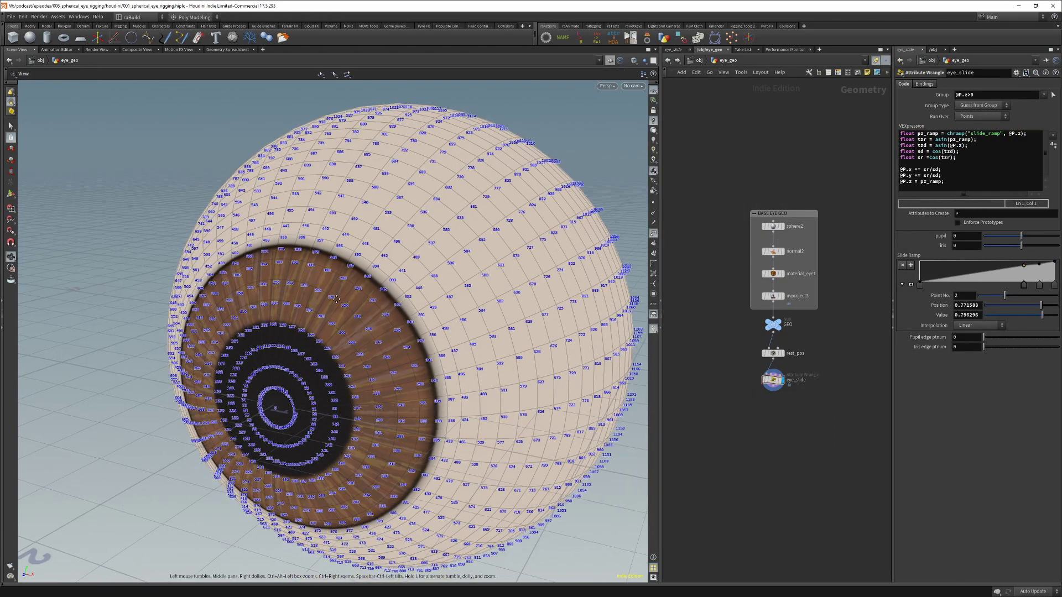
scroll(331, 302, "up", 5)
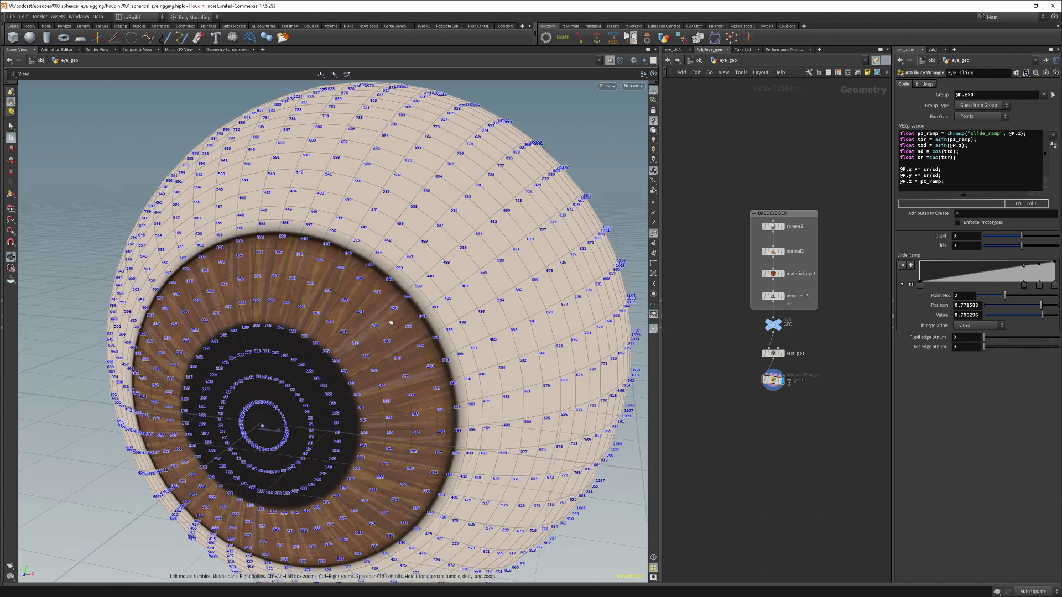
key("Return")
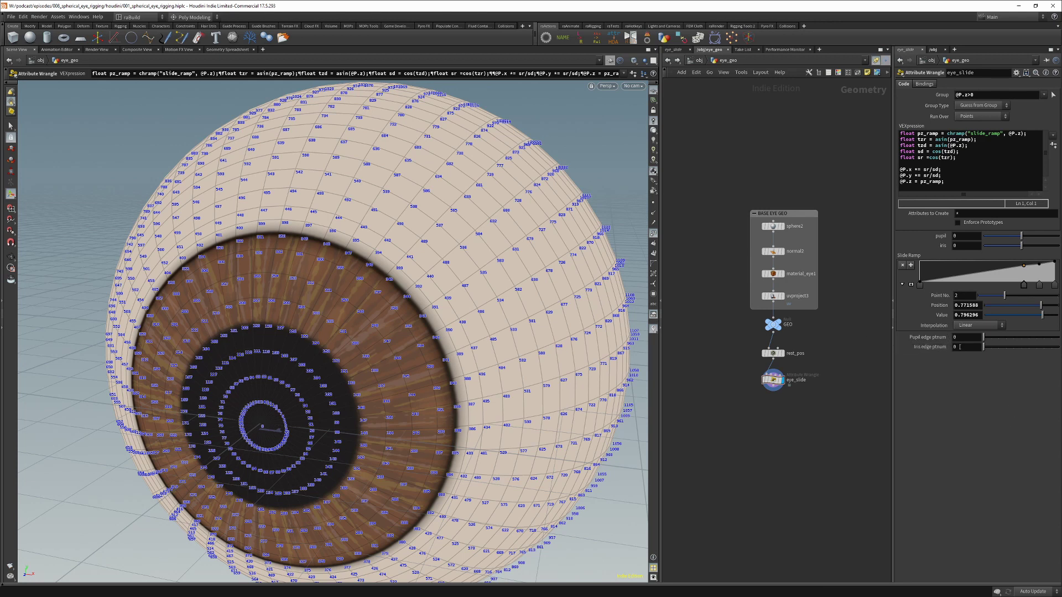
key("Escape")
key("Return")
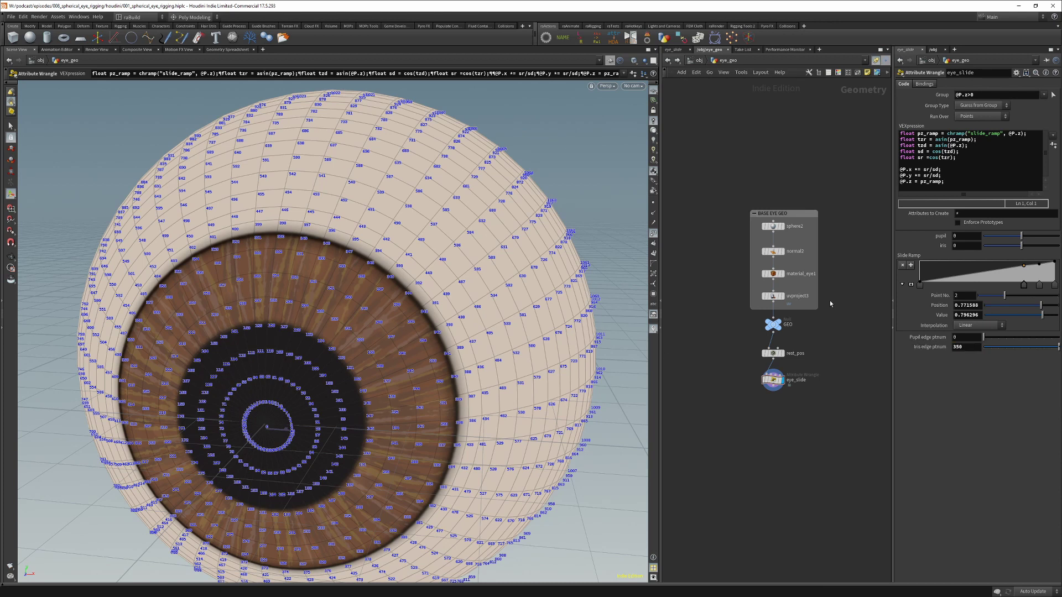
left_click_drag(926, 338, 929, 339)
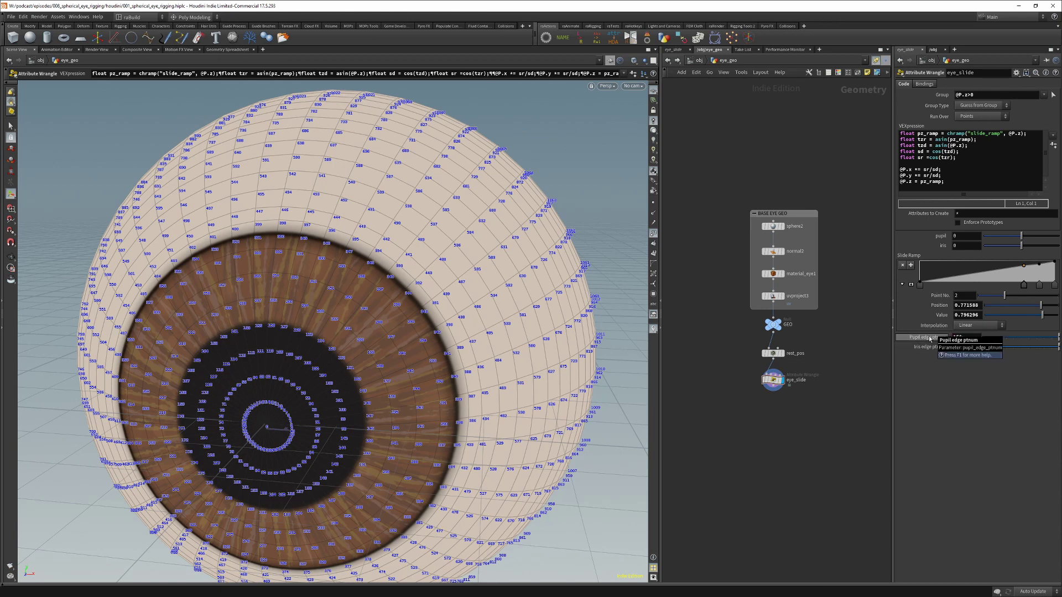
left_click_drag(454, 382, 233, 396, "alt")
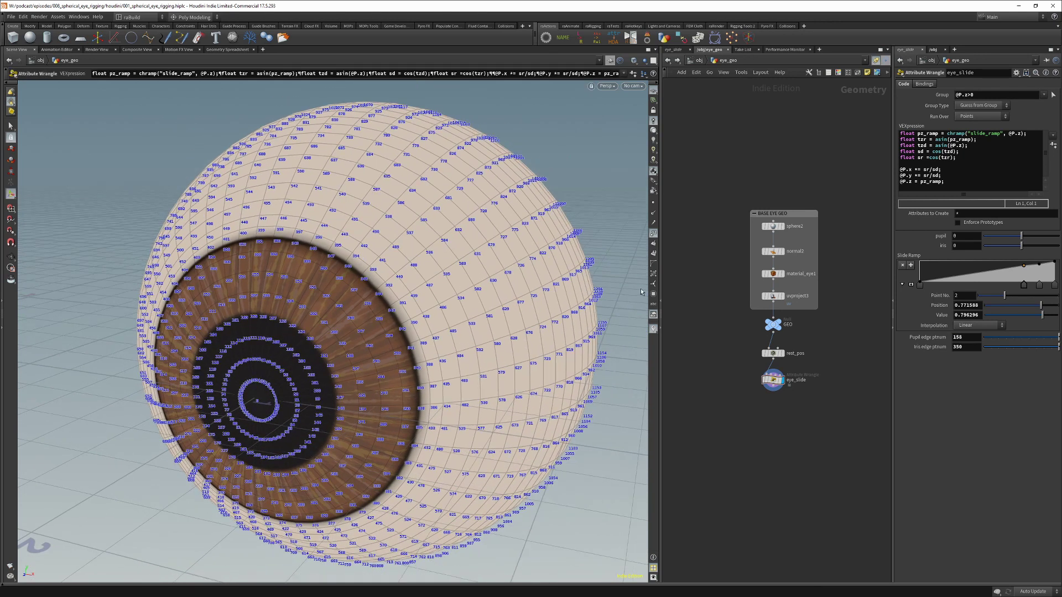
left_click(655, 234)
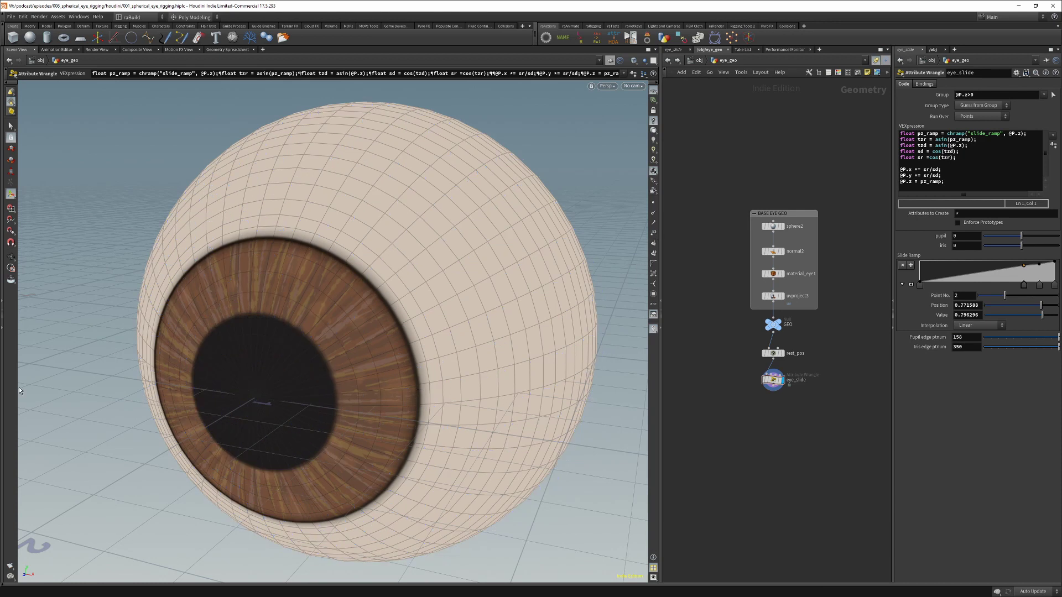
Open an expression editor on the second Slide Ramp point's position and select its value
key("ctrl+z")
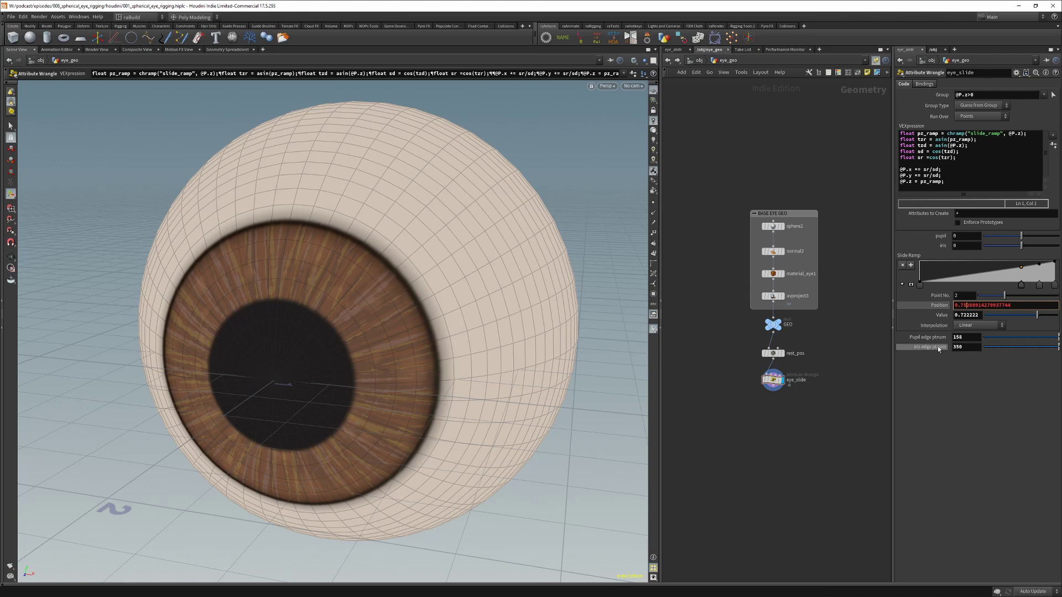
double_click(972, 306)
key("alt+e")
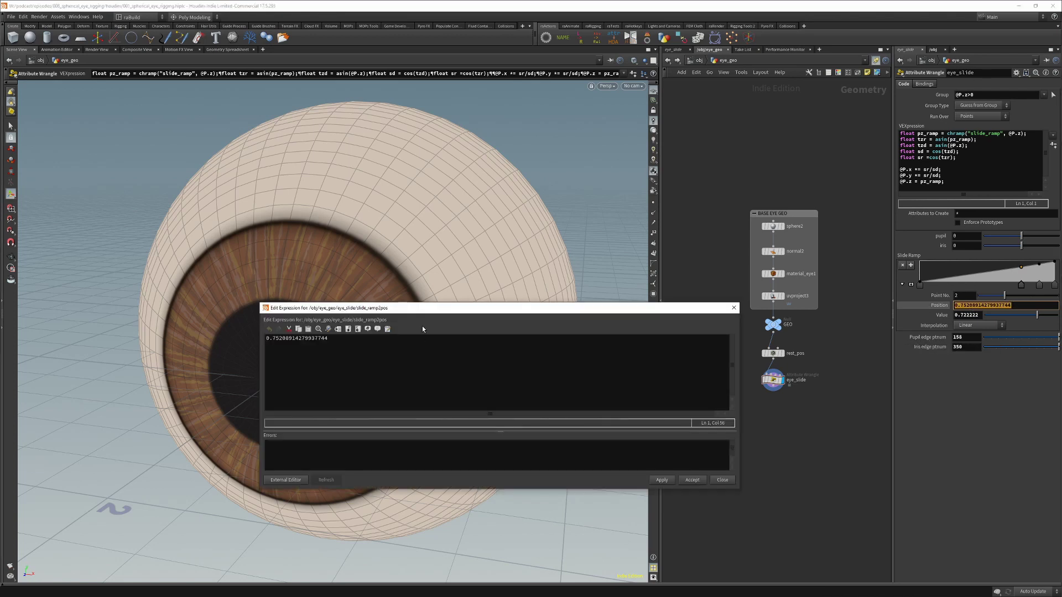
left_click_drag(423, 307, 554, 305)
triple_click(502, 377)
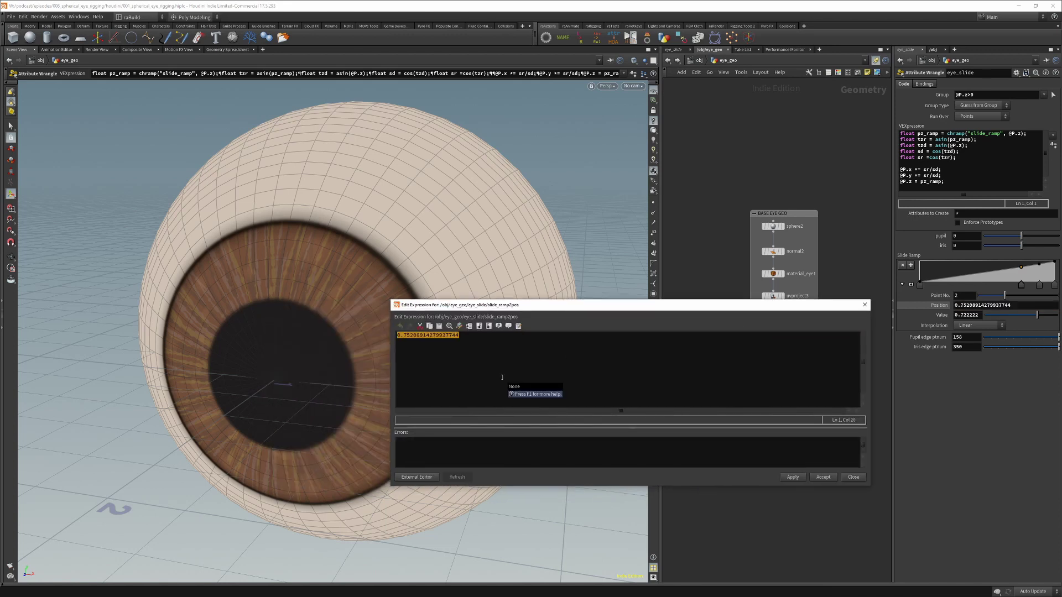
Enter point(opinputpath(".",0), ch("iris_edge_ptnum"), "rest", 2) as the position and apply it, enlarging the iris
type("point( op")
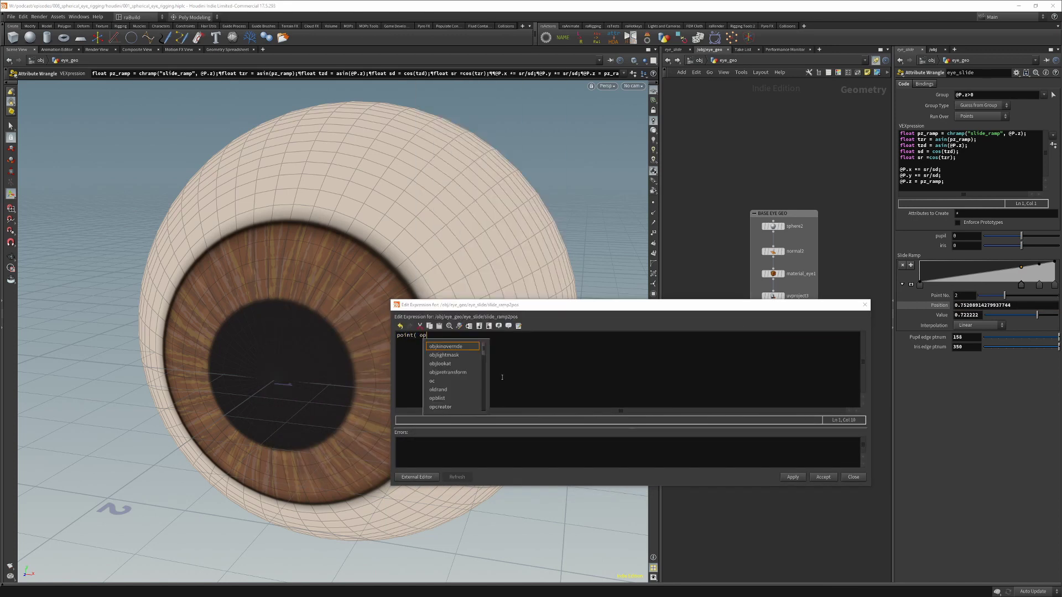
type("inputpath(")
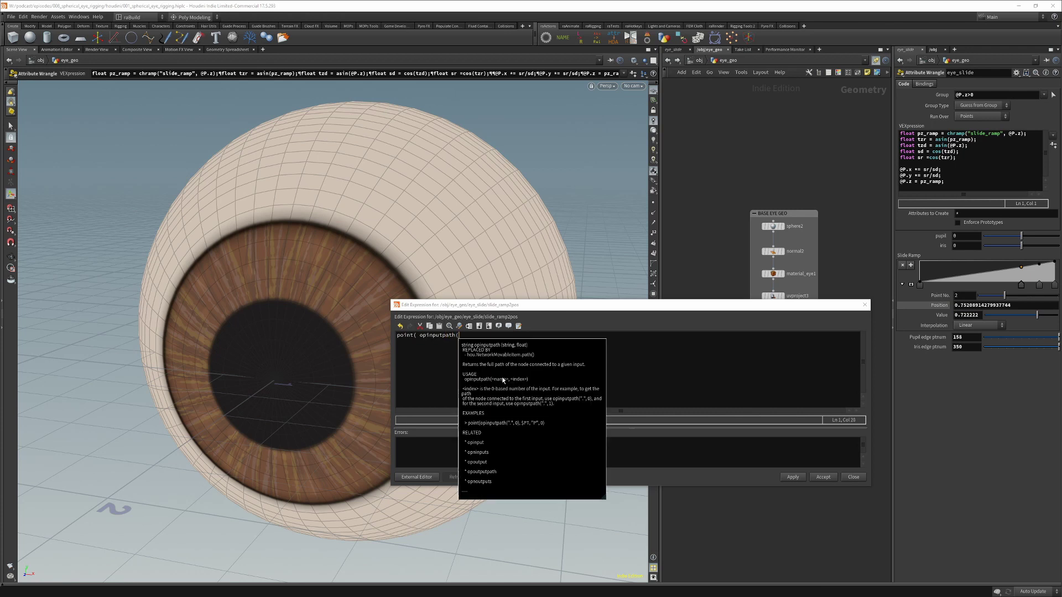
type("\".\",")
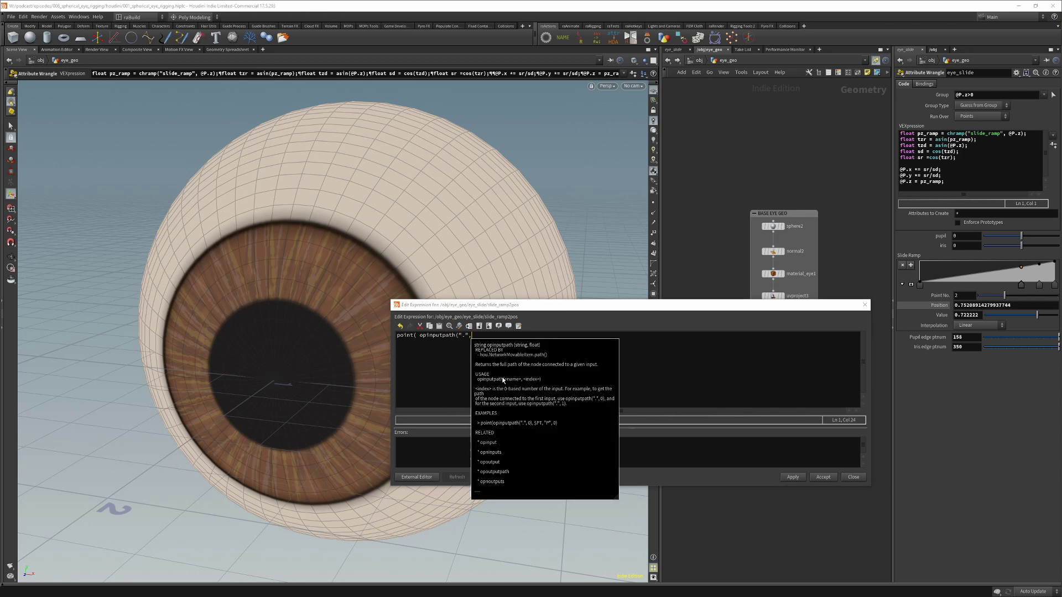
type("0),")
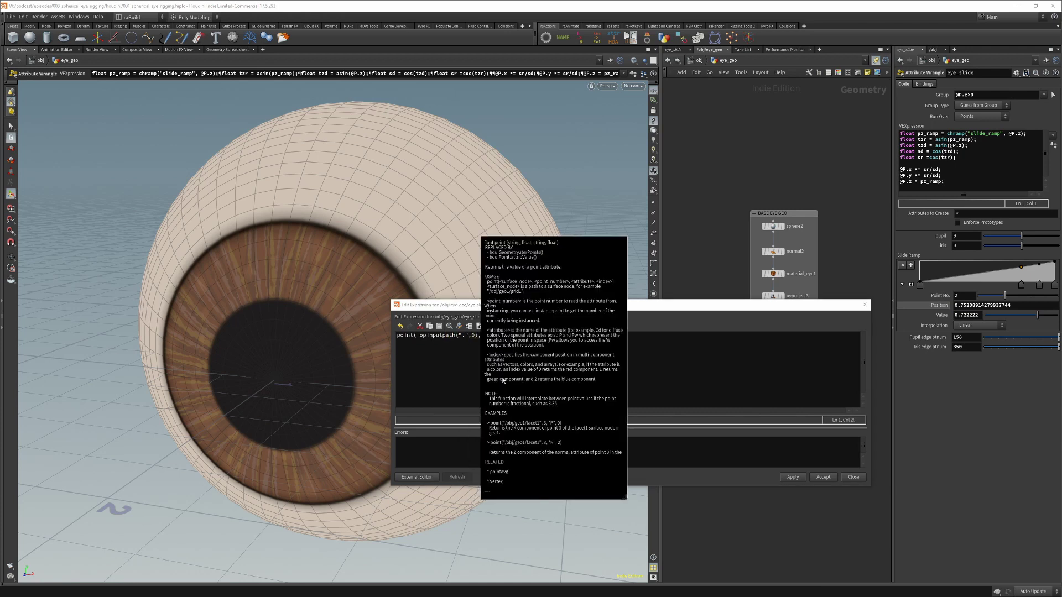
type(" ch(")
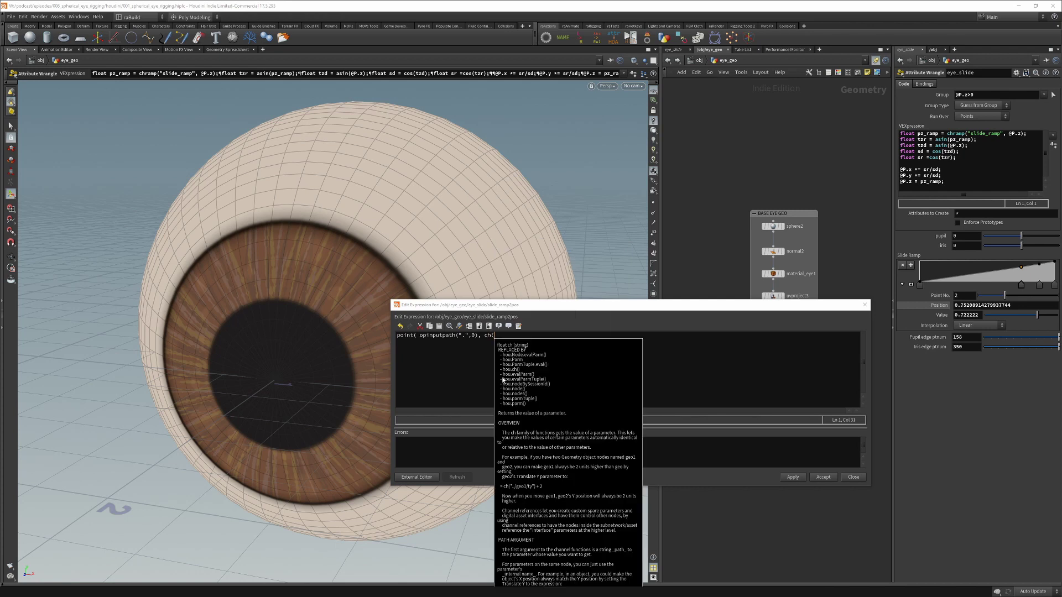
left_click(581, 311)
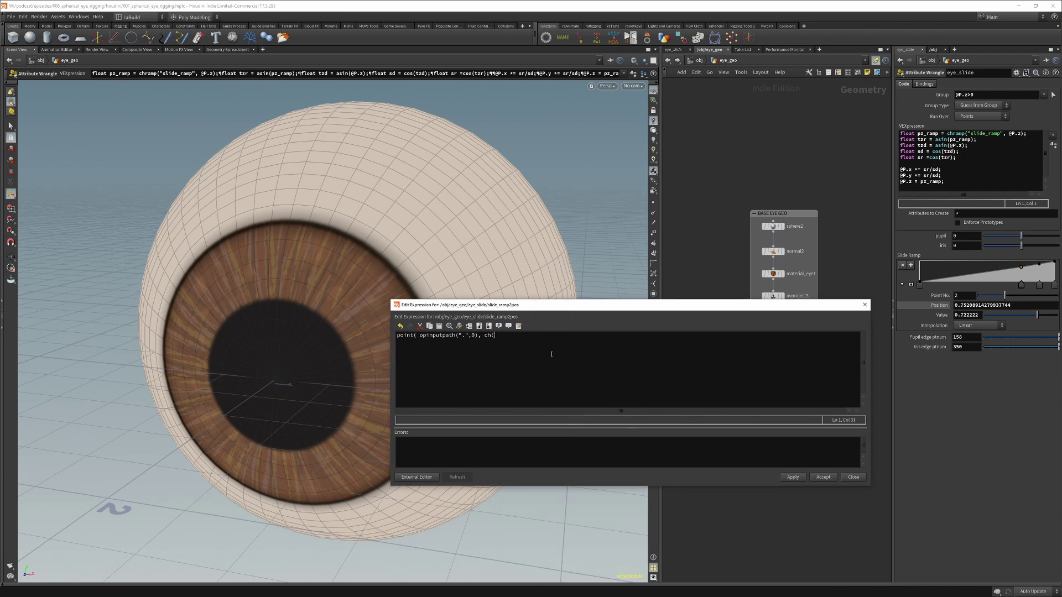
type("\"iri")
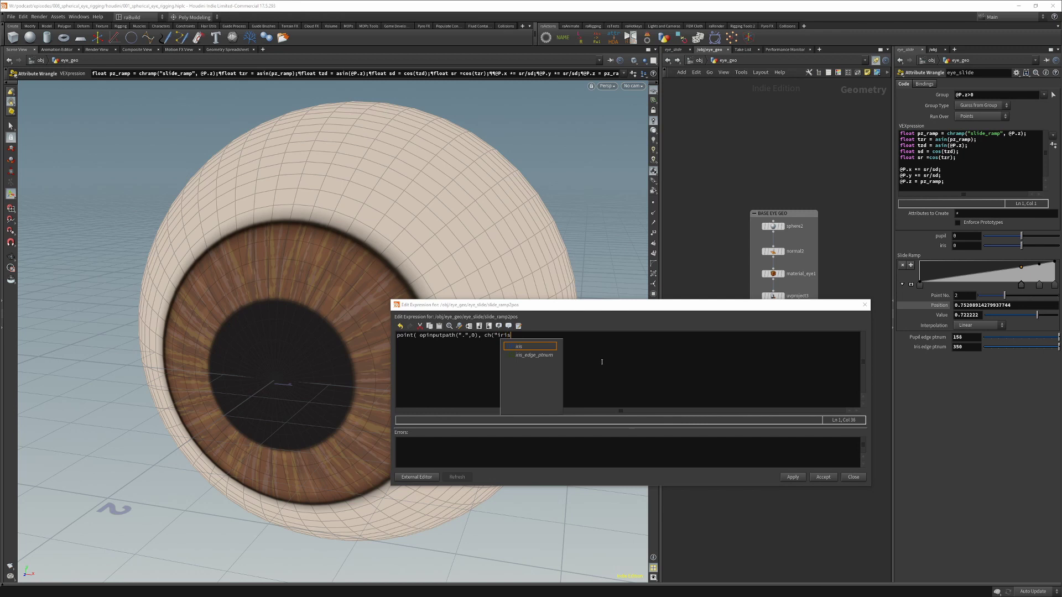
type("s")
key("Escape")
type("_e")
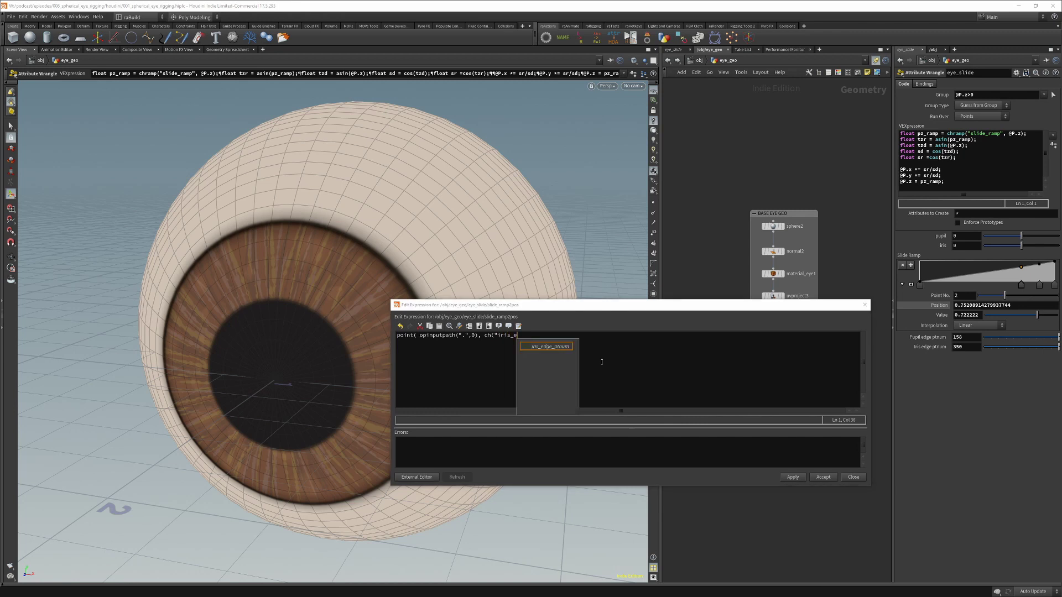
key("Down")
key("Return")
type("\"),")
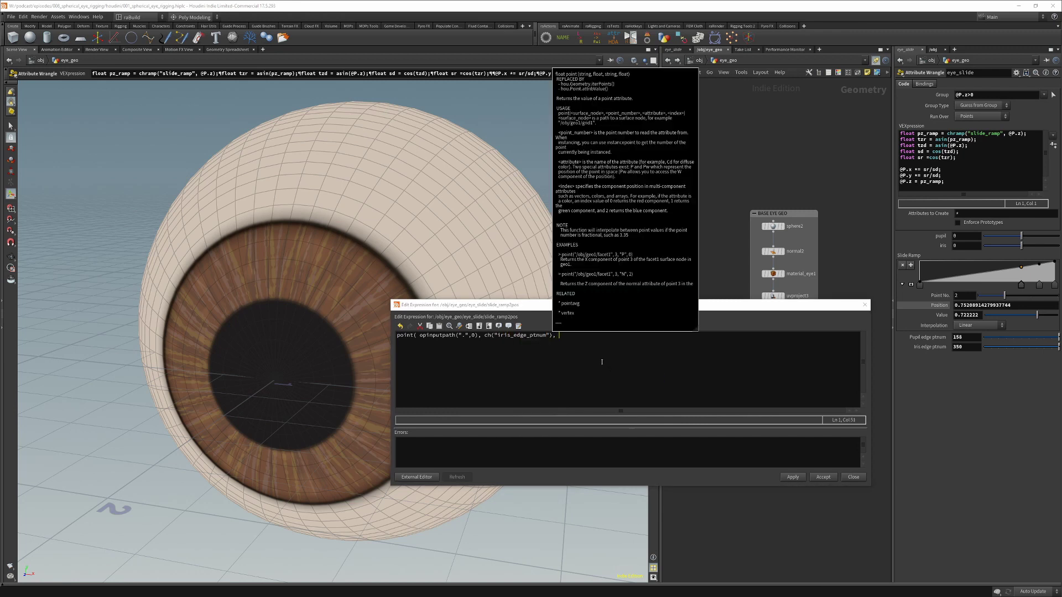
type(" \"rest\", 2)")
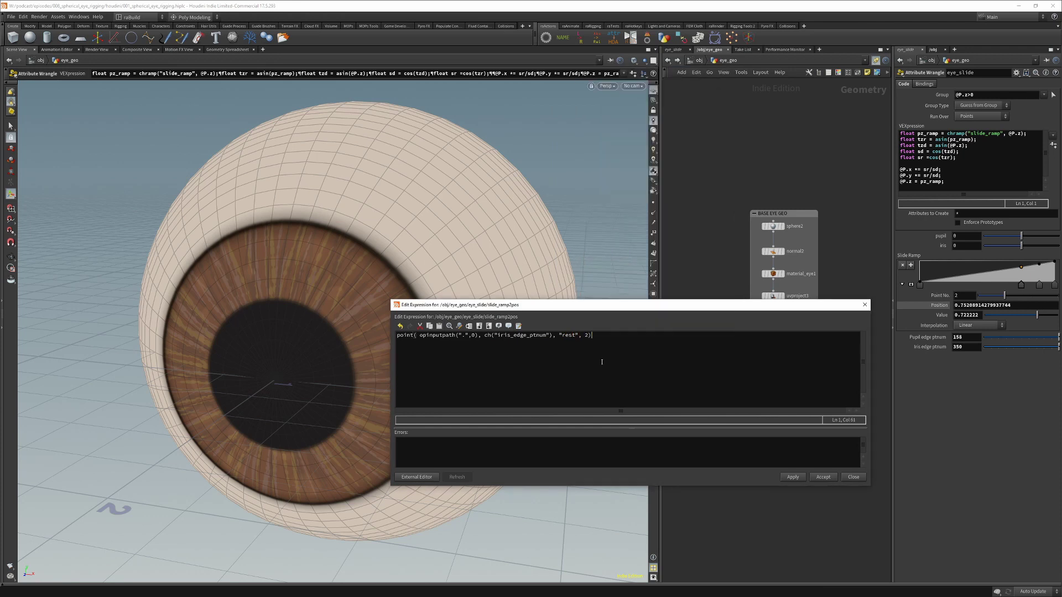
left_click(794, 478)
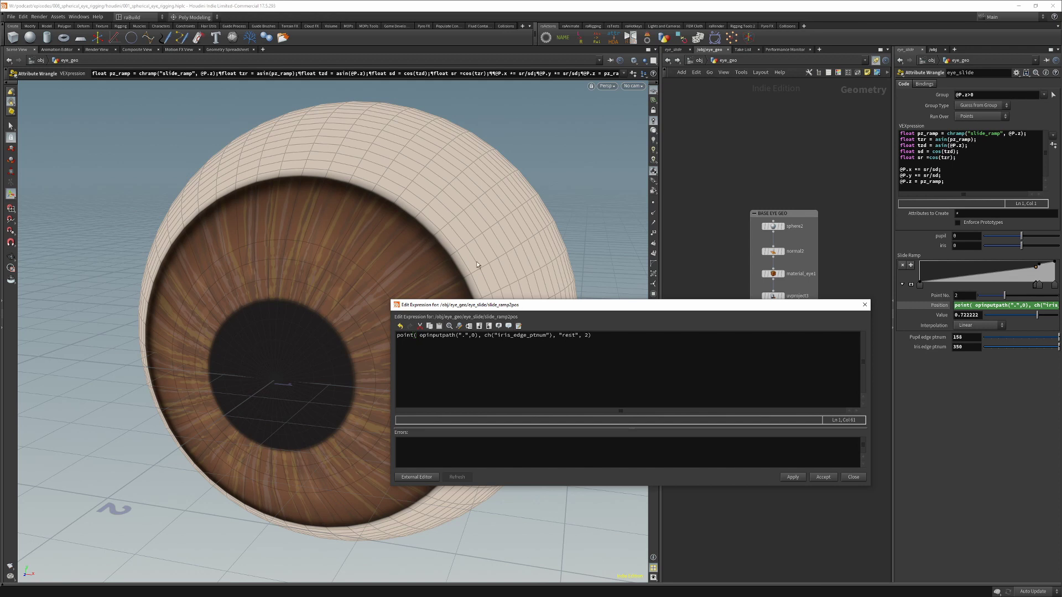
left_click_drag(467, 255, 331, 224, "alt")
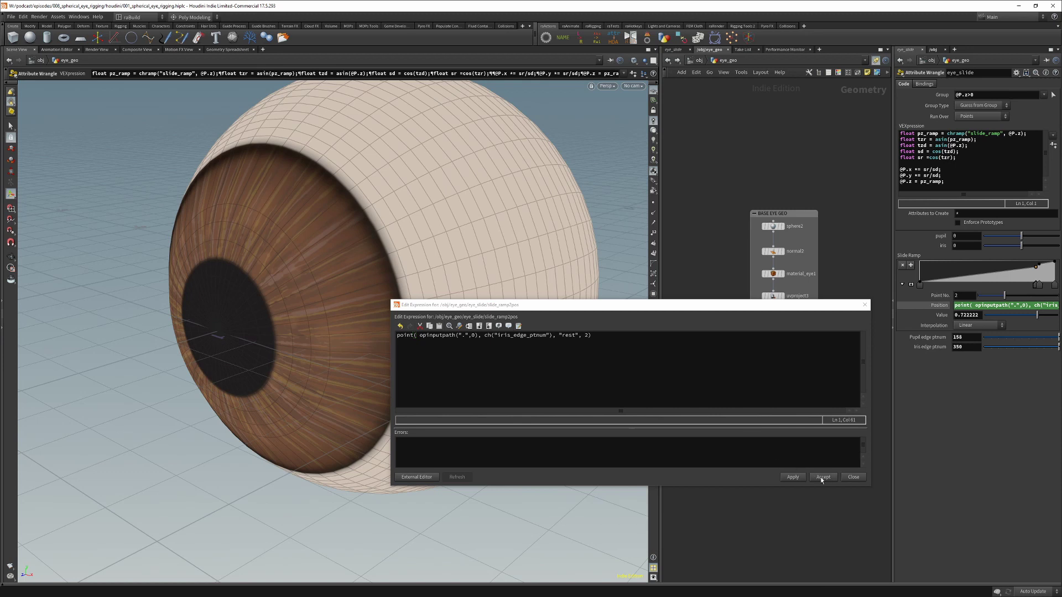
left_click_drag(640, 339, 391, 332)
key("ctrl+c")
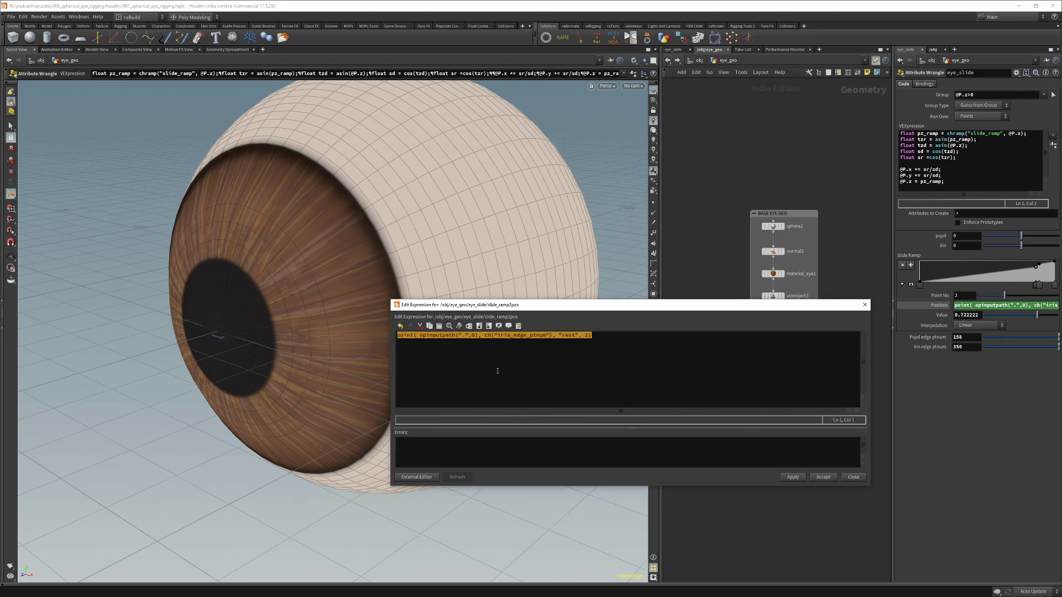
Accept the iris expression, then give the third key's position the same lookup using ch("pupil_edge_ptnum")
left_click(822, 477)
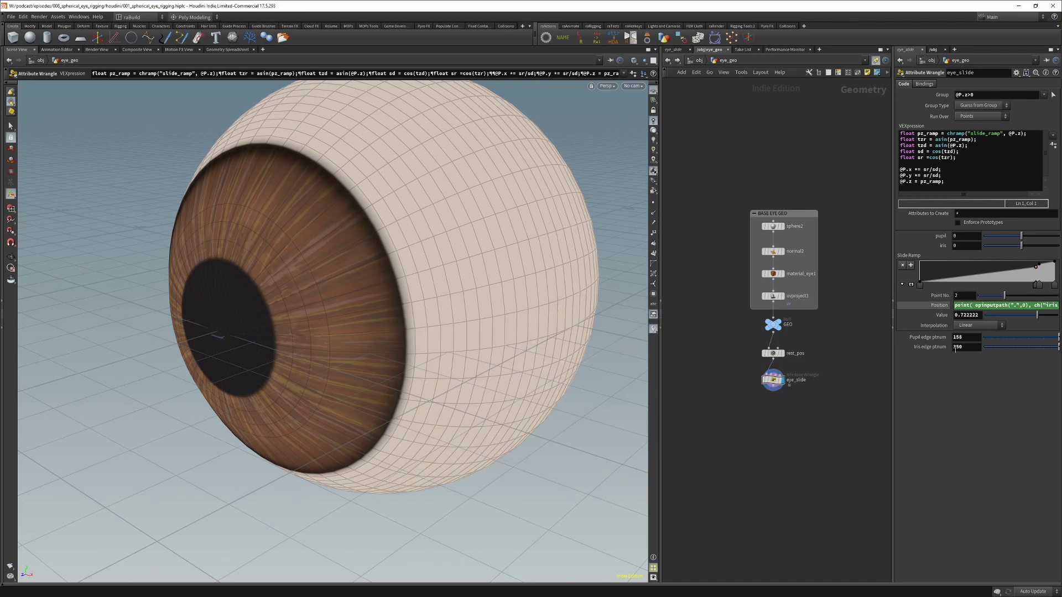
left_click(1038, 284)
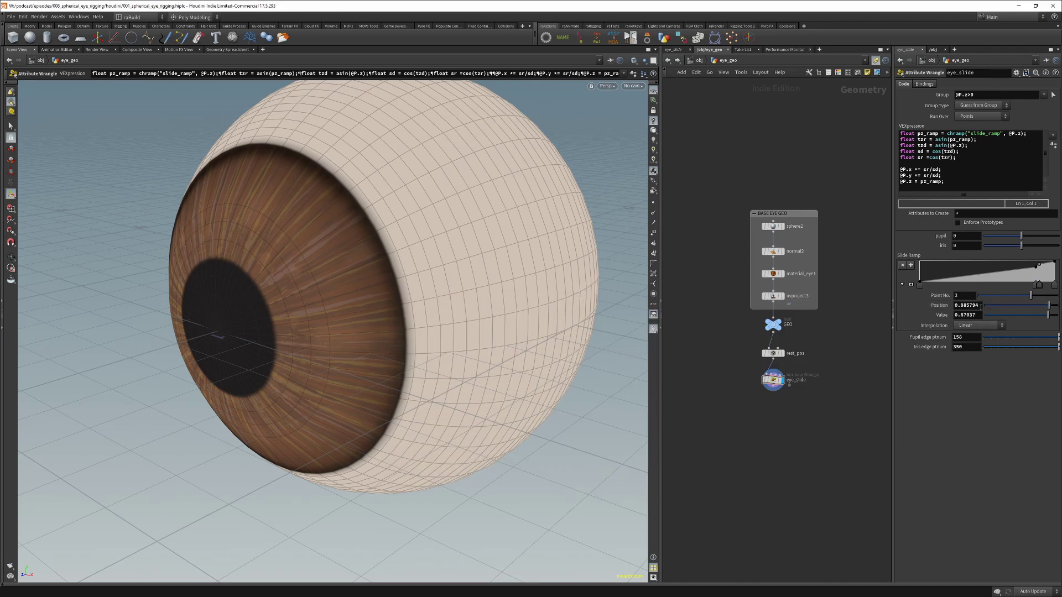
key("alt+e")
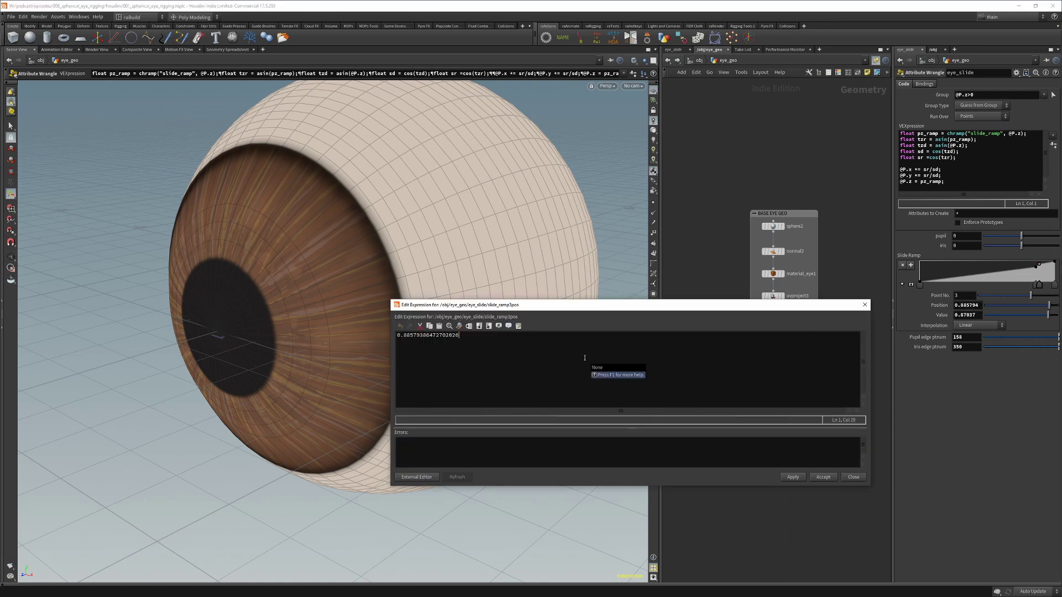
key("ctrl+a")
key("ctrl+v")
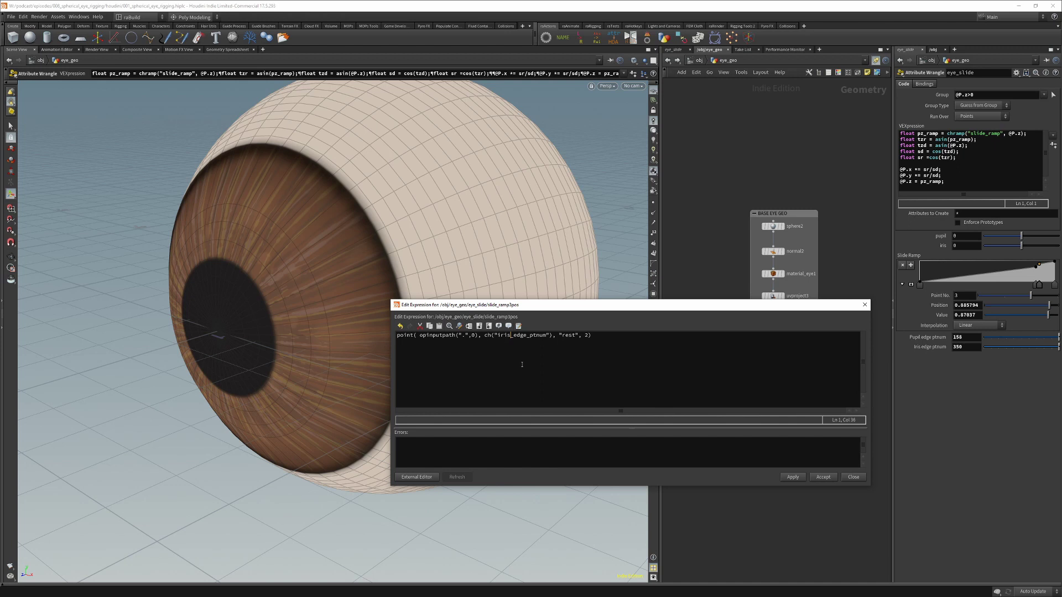
key("BackSpace")
key("BackSpace")
key("BackSpace")
key("BackSpace")
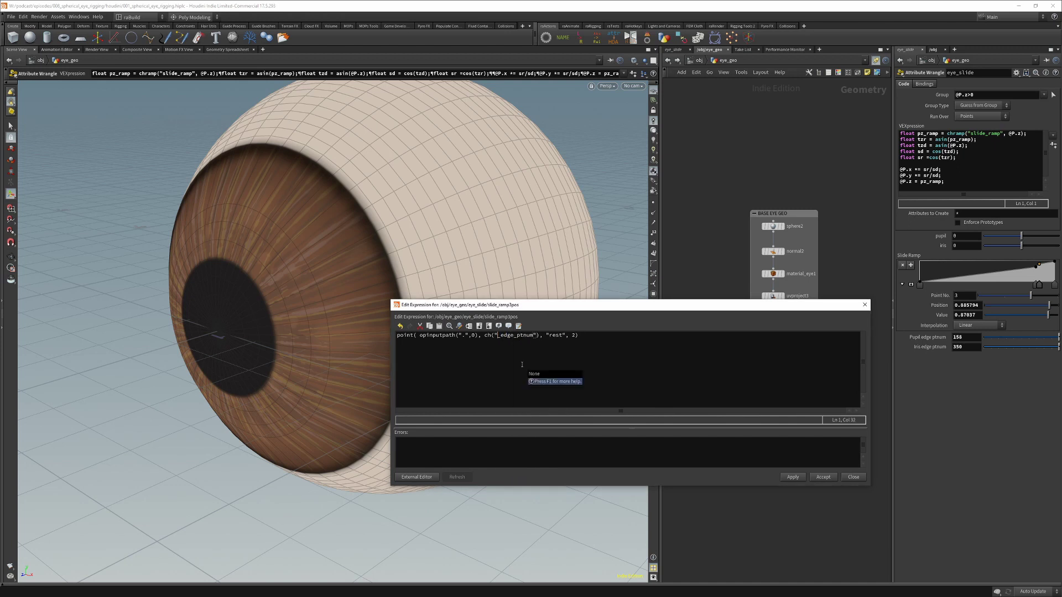
type("pupil_edge_ptnum")
key("shift+Right")
key("shift+Right")
key("shift+Right")
key("shift+Right")
key("shift+Right")
key("shift+Right")
key("shift+Right")
key("BackSpace")
left_click(794, 476)
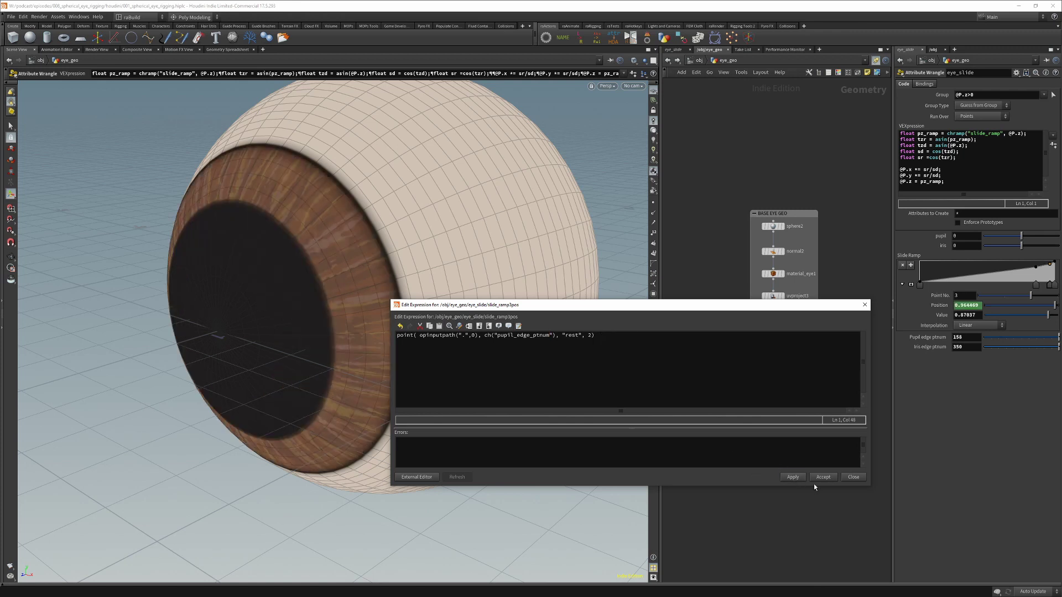
Accept the expression and scrub ramp key values, settling key 3 at 0.892 and key 2 at 0.727
left_click(823, 476)
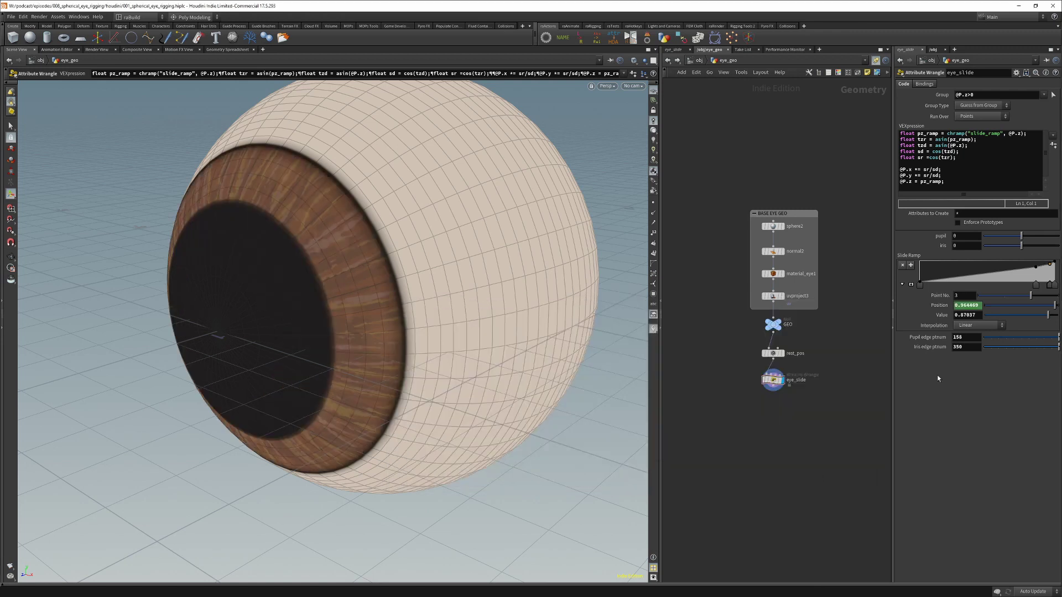
left_click(1035, 285)
mouse_move(1040, 315)
left_mouse_down()
mouse_move(987, 317)
mouse_move(1051, 316)
left_mouse_up()
left_click(1049, 284)
key("Escape")
left_click_drag(469, 335, 354, 332)
mouse_move(1047, 317)
left_mouse_down()
mouse_move(1020, 316)
mouse_move(1053, 313)
mouse_move(1037, 314)
left_mouse_up()
left_click(1035, 285)
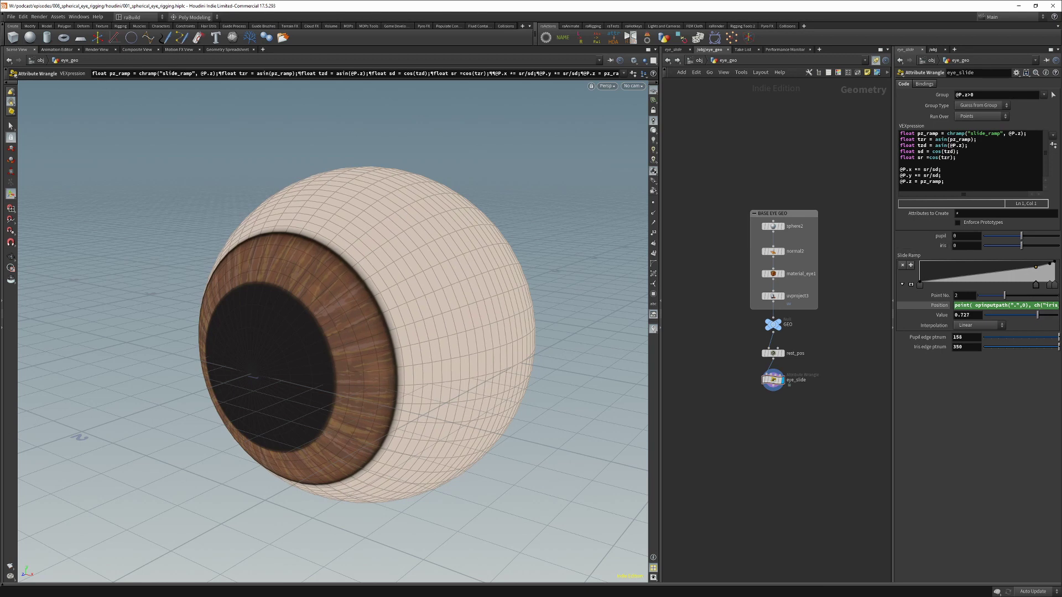
Set the second ramp key's value expression to ch("slide_ramp2pos") - ch("iris") and accept it
left_click(974, 315)
key("alt+e")
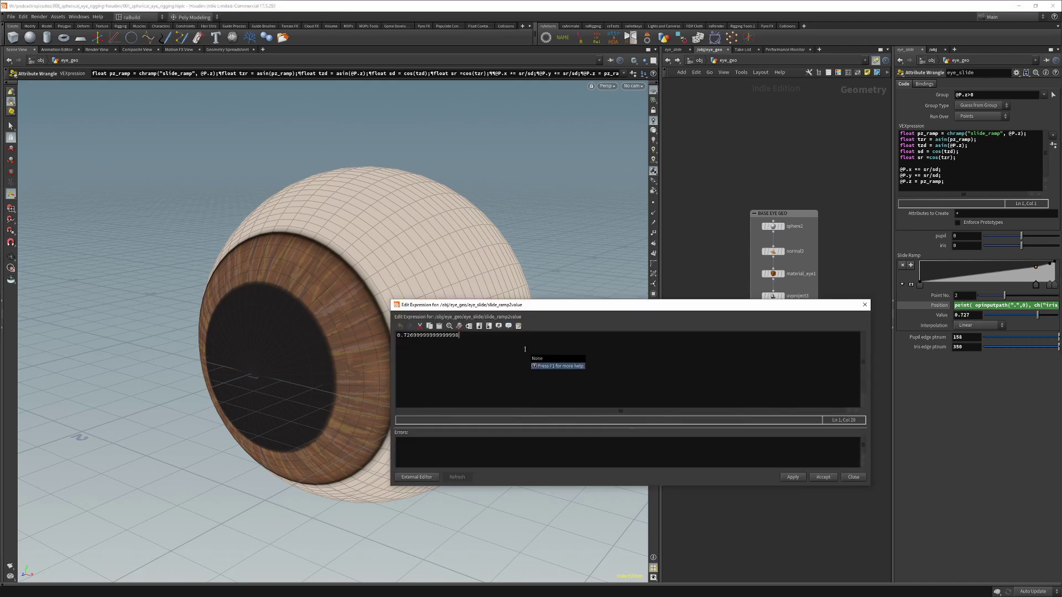
key("ctrl+a")
type("ch(\"slide")
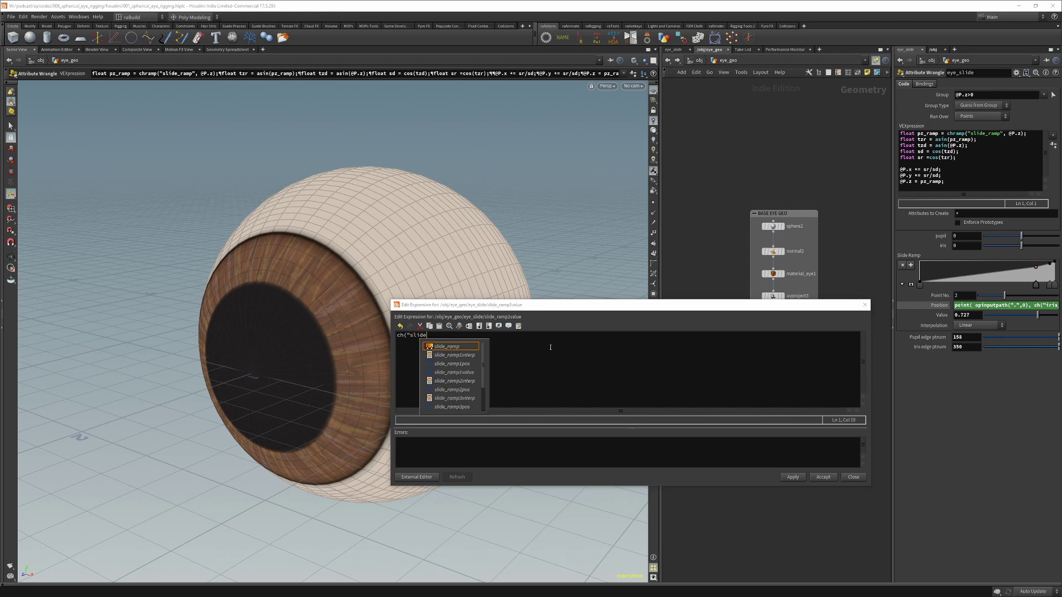
type("_ramp")
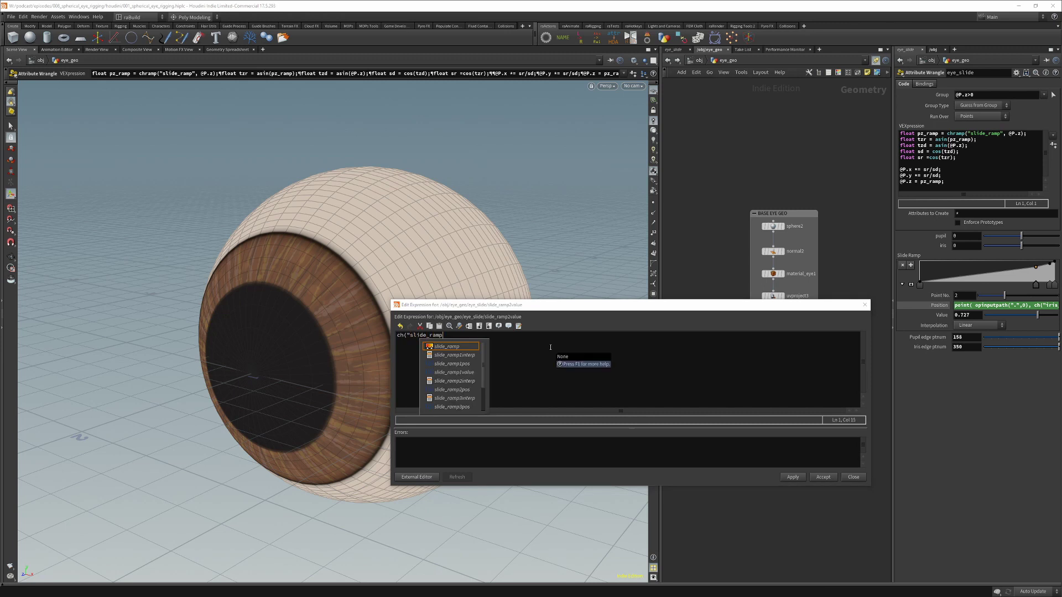
type("2pos\"")
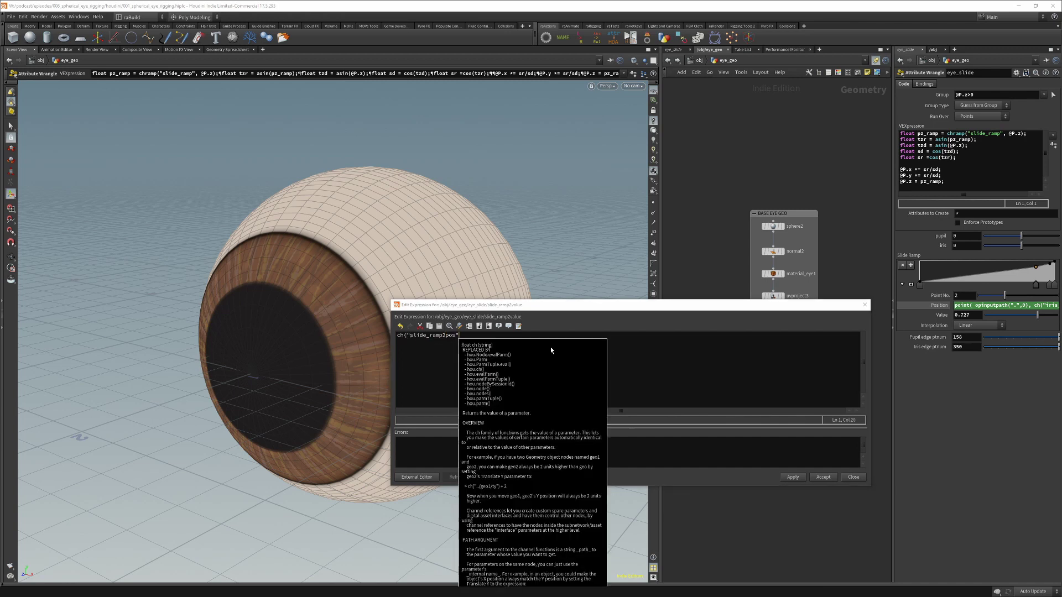
type(")")
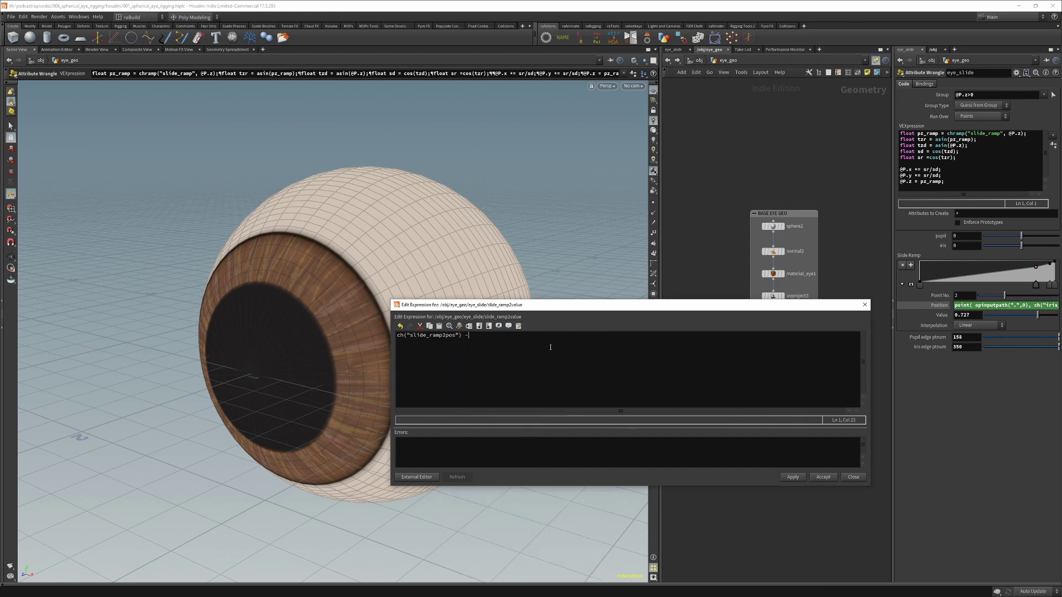
type(" - ch(")
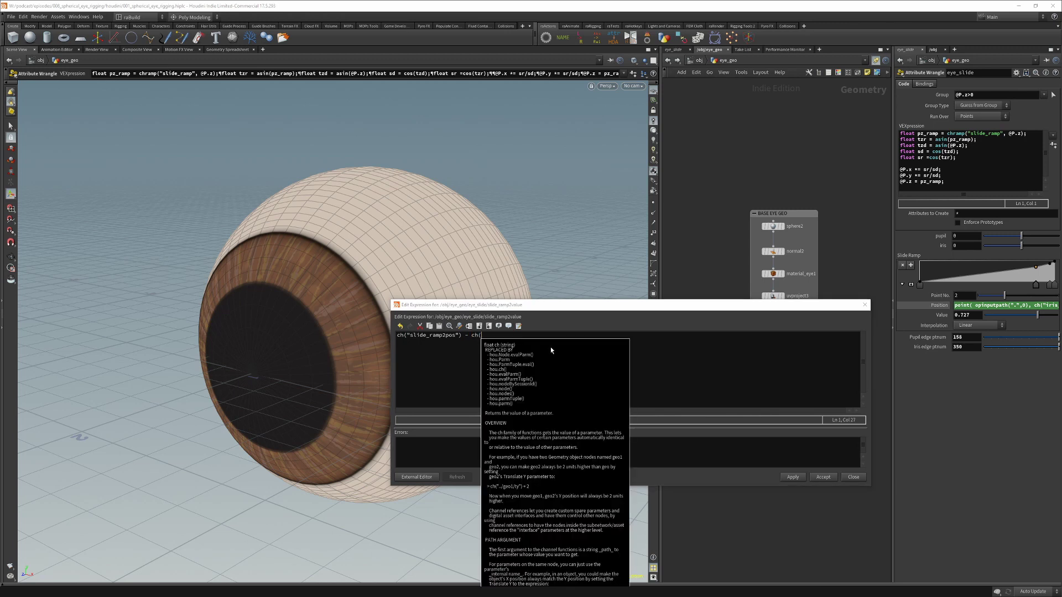
type("\"pupil\")")
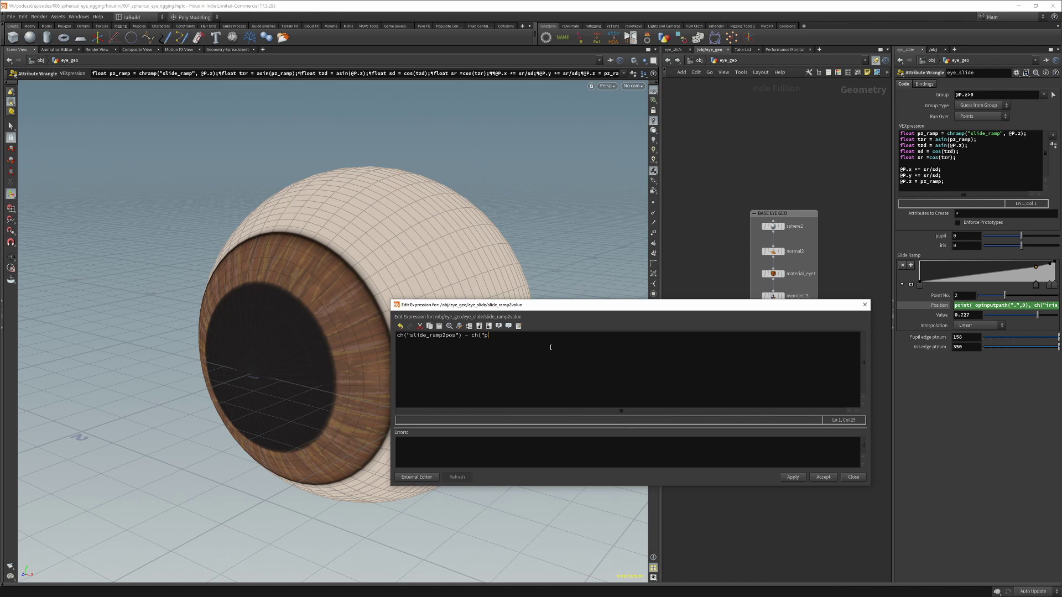
key("BackSpace")
key("BackSpace")
key("BackSpace")
key("BackSpace")
key("BackSpace")
key("BackSpace")
key("BackSpace")
key("BackSpace")
type("iris\")")
left_click(792, 477)
left_click(822, 477)
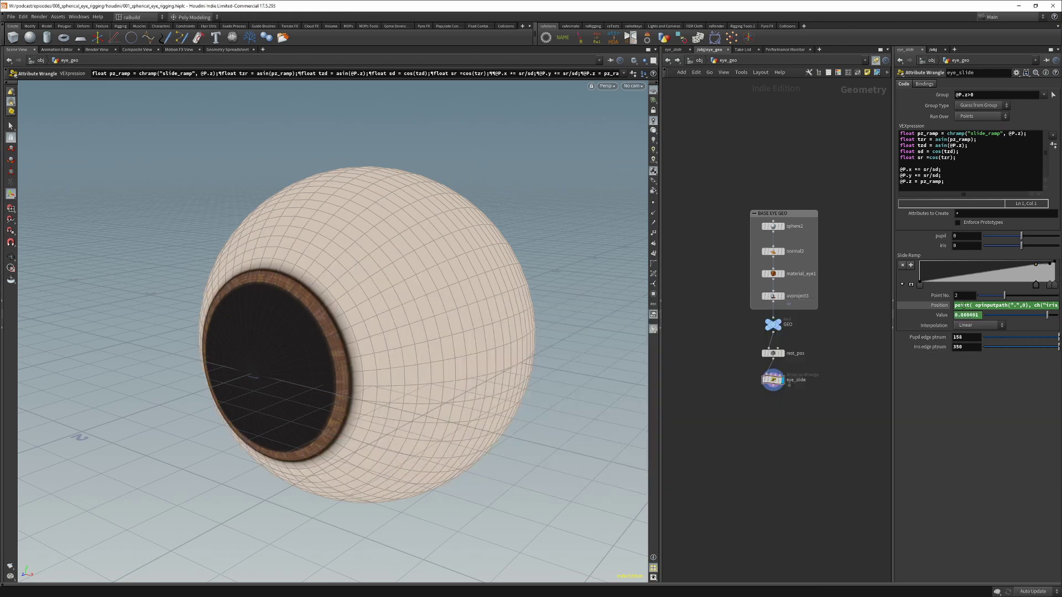
Test the iris slider growing and shrinking the iris, then reset it to default
left_click(939, 306)
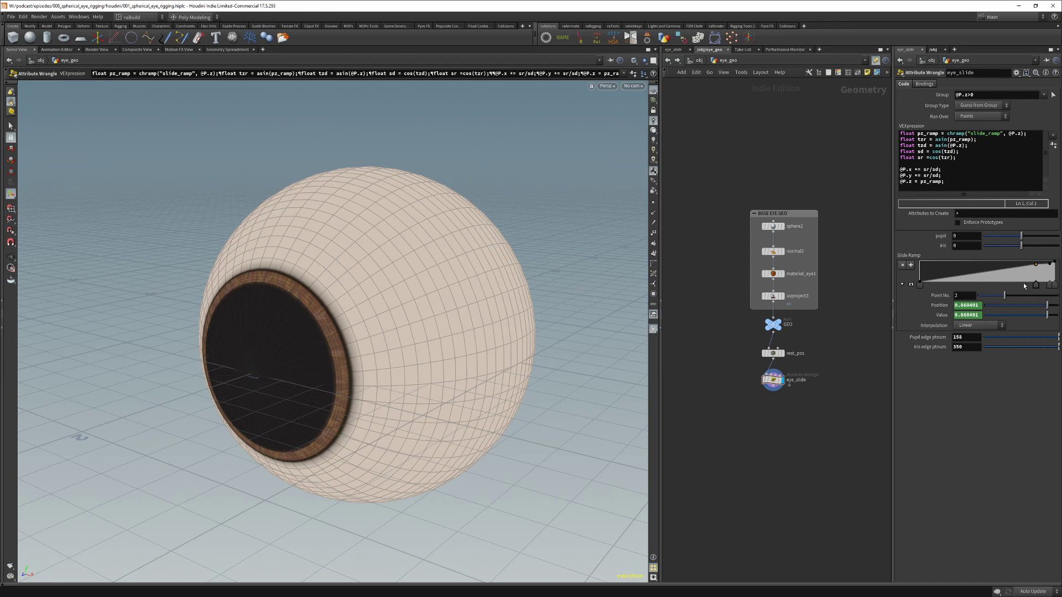
mouse_move(1022, 245)
left_mouse_down()
mouse_move(1032, 245)
mouse_move(1008, 240)
mouse_move(1040, 245)
left_mouse_up()
middle_click(976, 245, "ctrl")
Give ramp key 3's value the expression ch("slide_ramp3pos") - ch("pupil");
left_click(1050, 284)
key("alt+e")
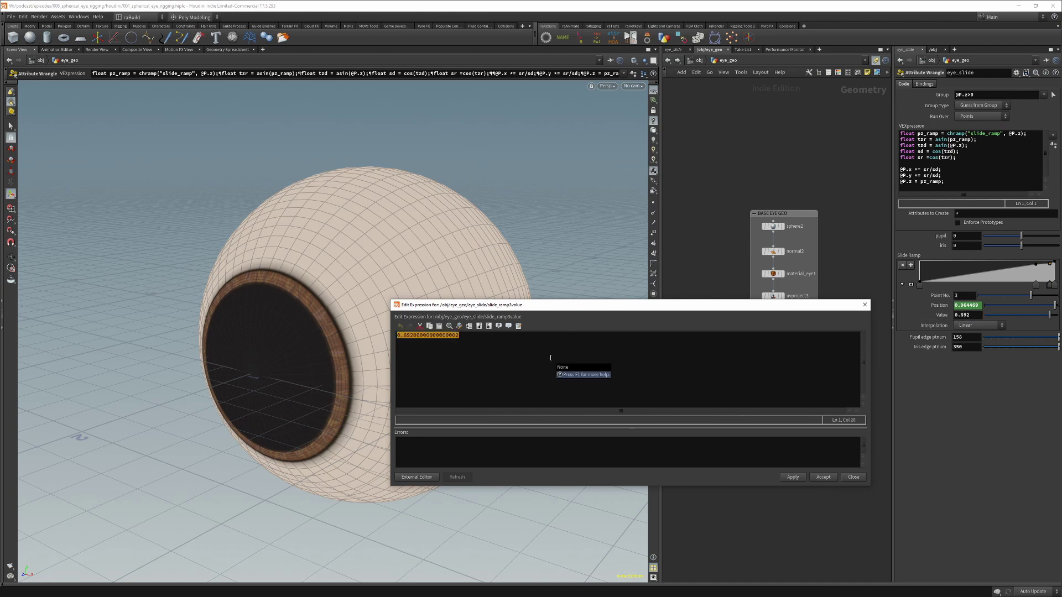
type("ch(")
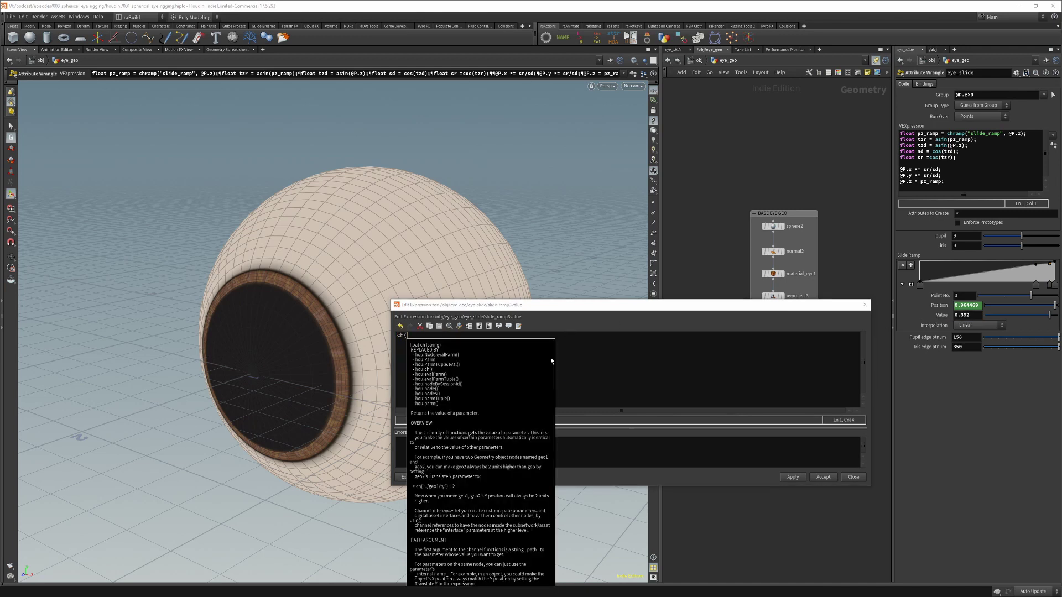
type("\"slide_ramp3")
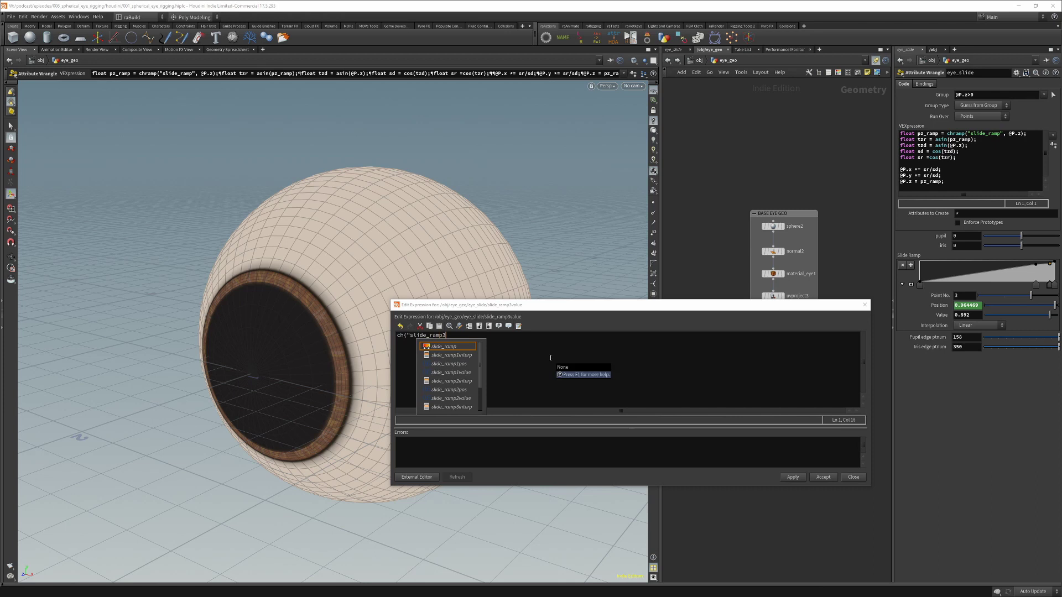
type("pos\") -")
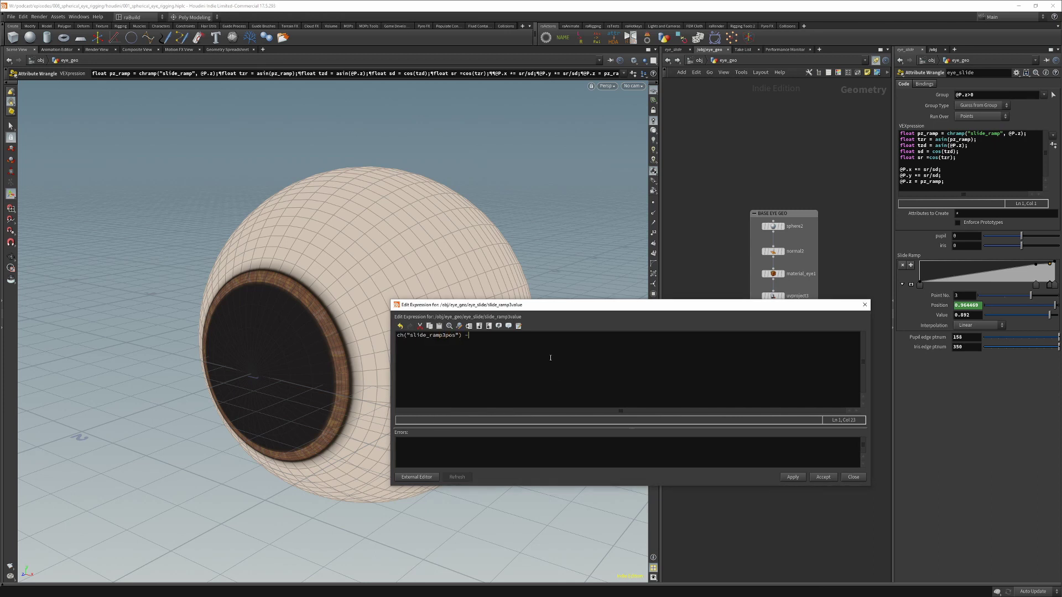
type(" ch(\"pupil\");")
Accept the pupil expression, test and reset the pupil and iris sliders, then enlarge the iris
left_click(821, 476)
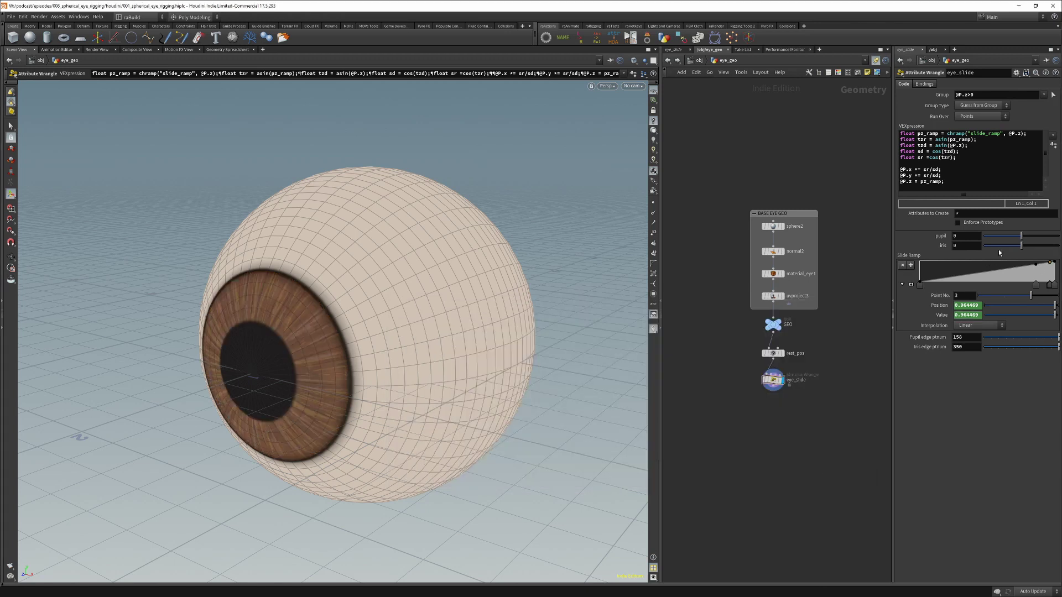
mouse_move(1026, 236)
left_mouse_down()
mouse_move(1024, 248)
mouse_move(1042, 248)
mouse_move(1019, 239)
mouse_move(1039, 247)
mouse_move(1021, 237)
mouse_move(1032, 237)
left_mouse_up()
middle_click(974, 236, "ctrl")
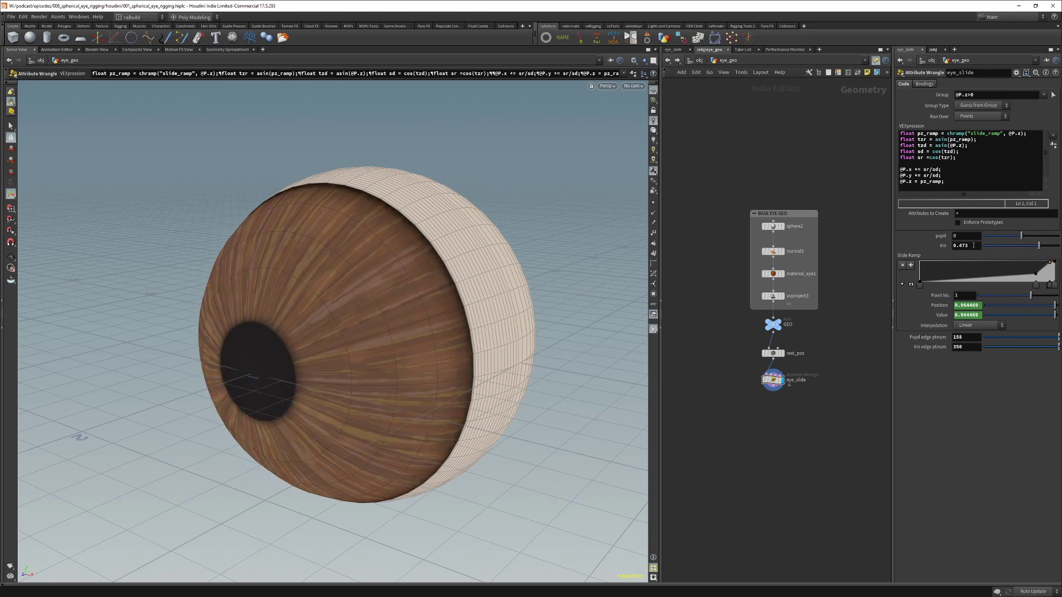
middle_click(974, 246, "ctrl")
left_click_drag(441, 346, 395, 372)
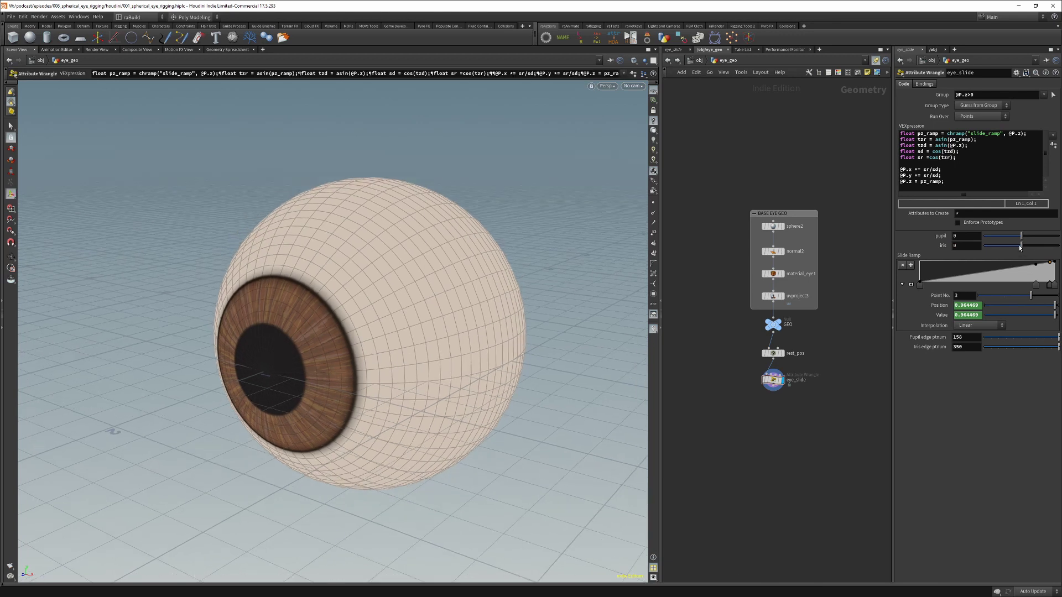
left_click_drag(1020, 246, 1032, 244)
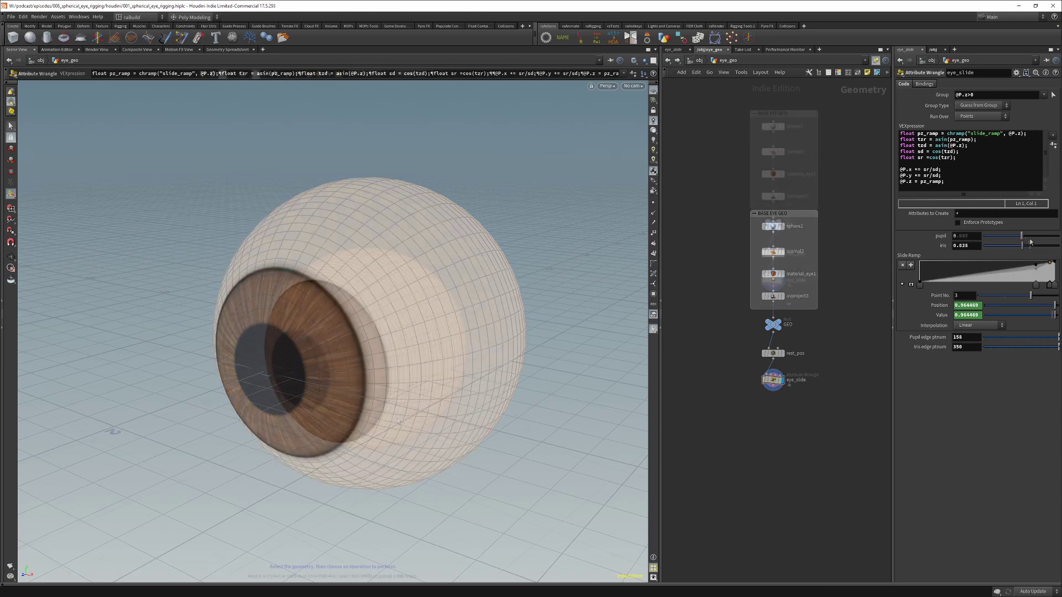